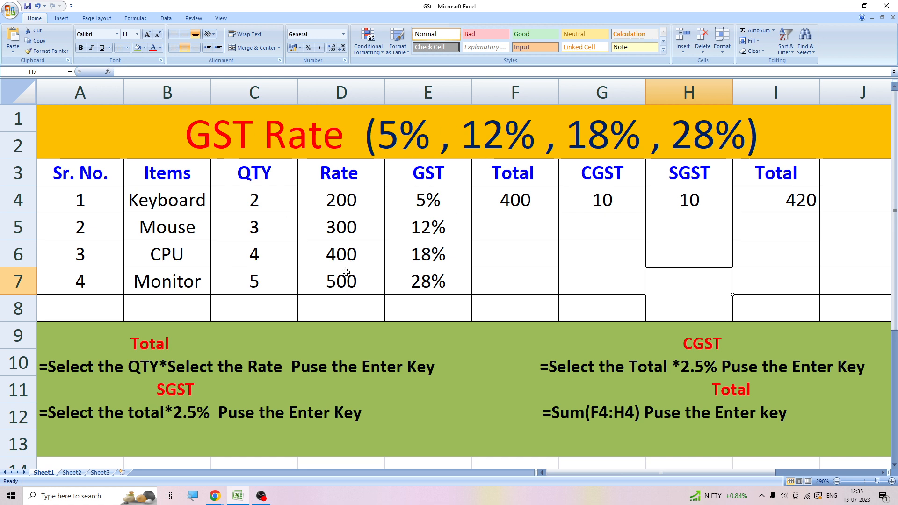
- Clear the Keyboard row's Total, CGST, SGST and final Total values in cells F4:I4
click(509, 197)
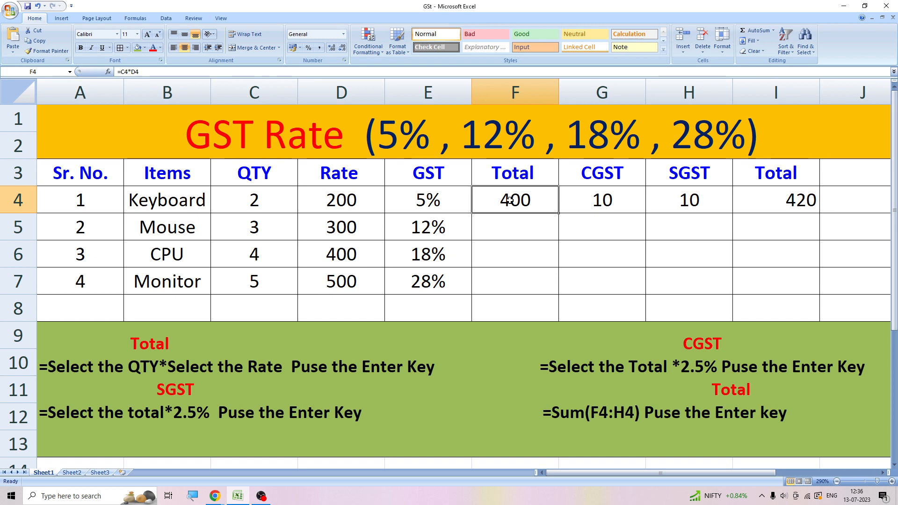
mouse_move(508, 200)
mouse_down()
mouse_move(557, 192)
mouse_move(748, 198)
mouse_up()
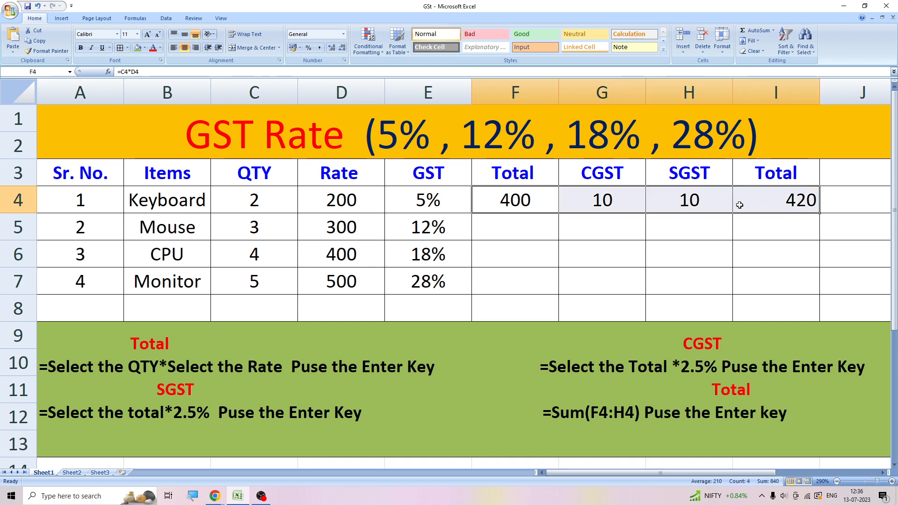
key(Delete)
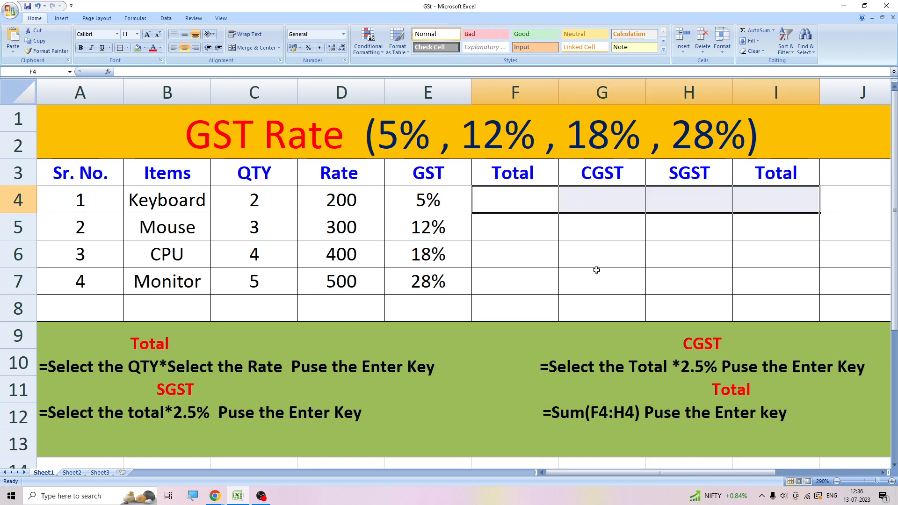
click(555, 291)
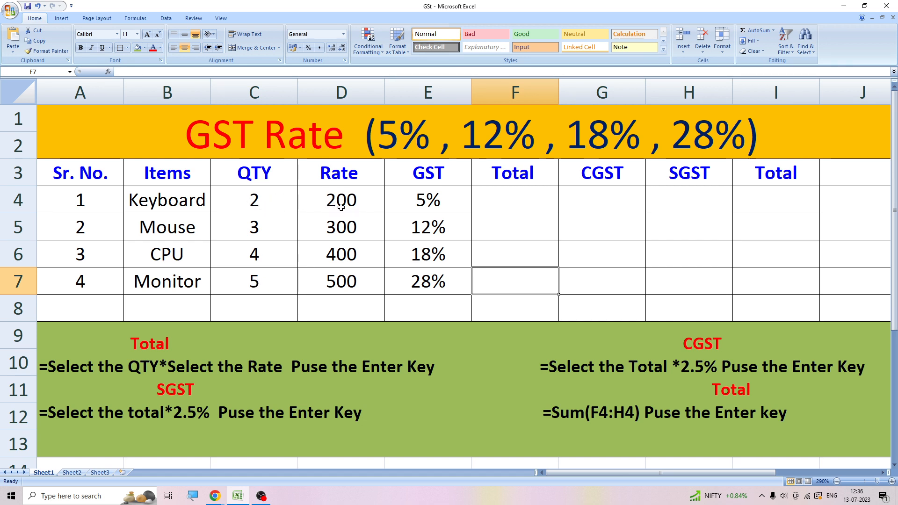
- Calculate the Keyboard Total in F4 by multiplying QTY by Rate with the formula =C4*D4
click(494, 197)
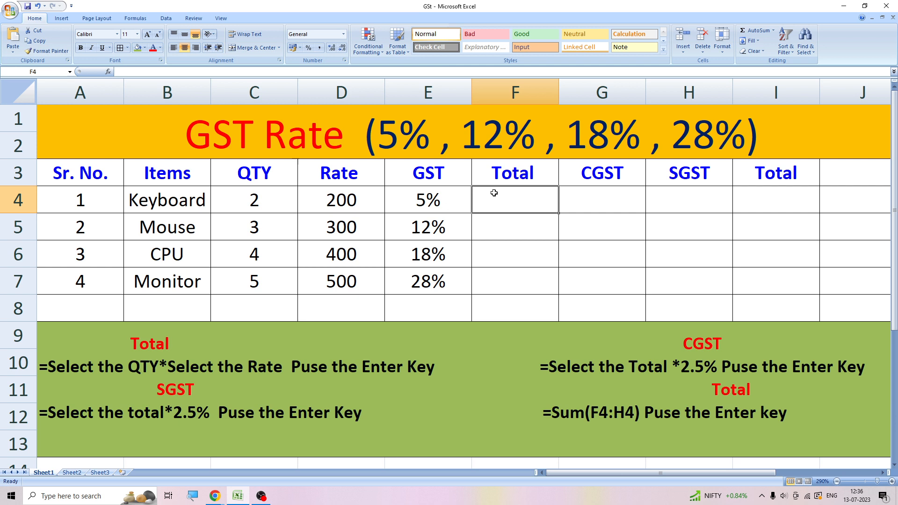
text(=)
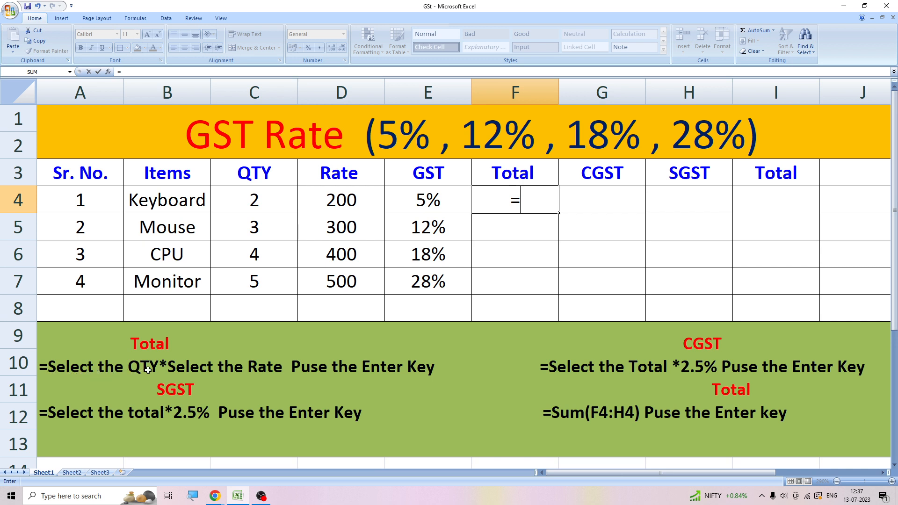
click(238, 203)
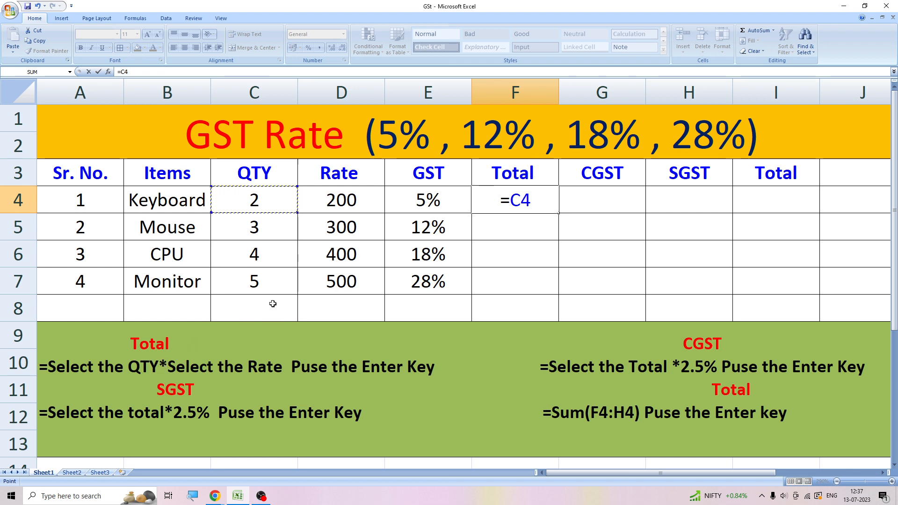
text(*)
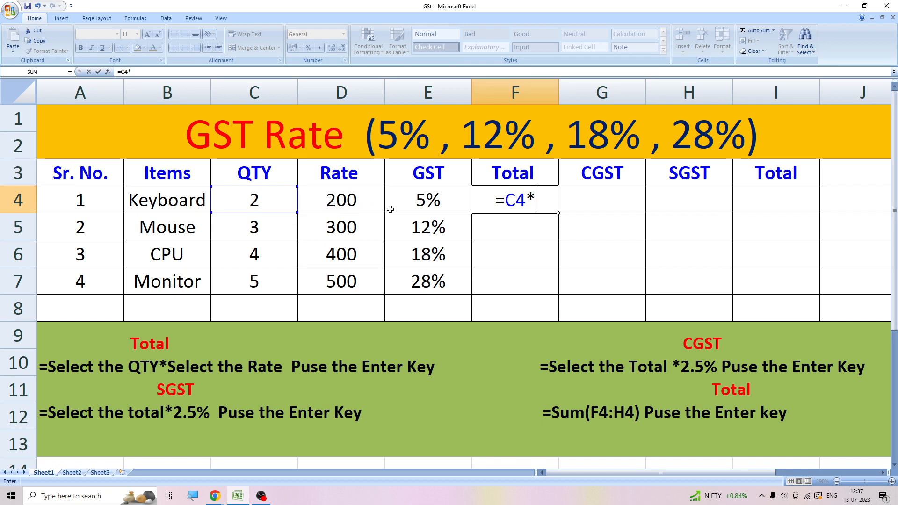
click(355, 199)
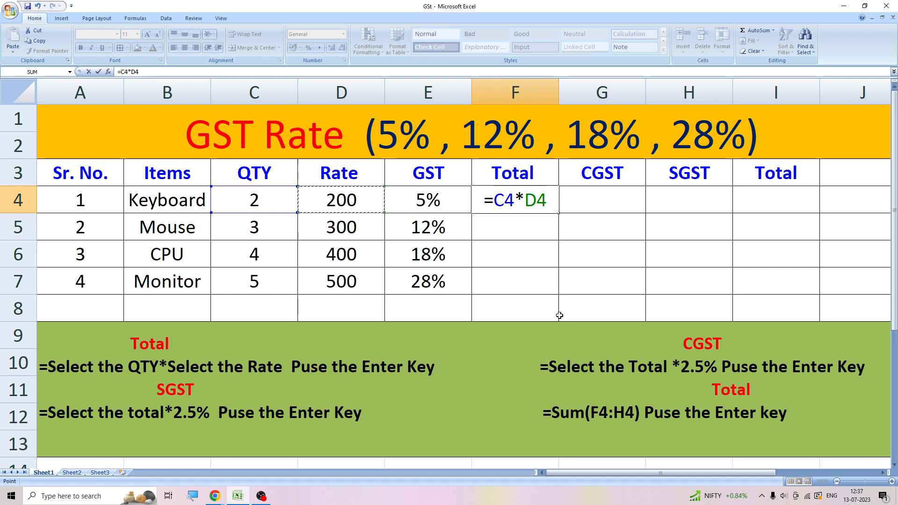
key(Return)
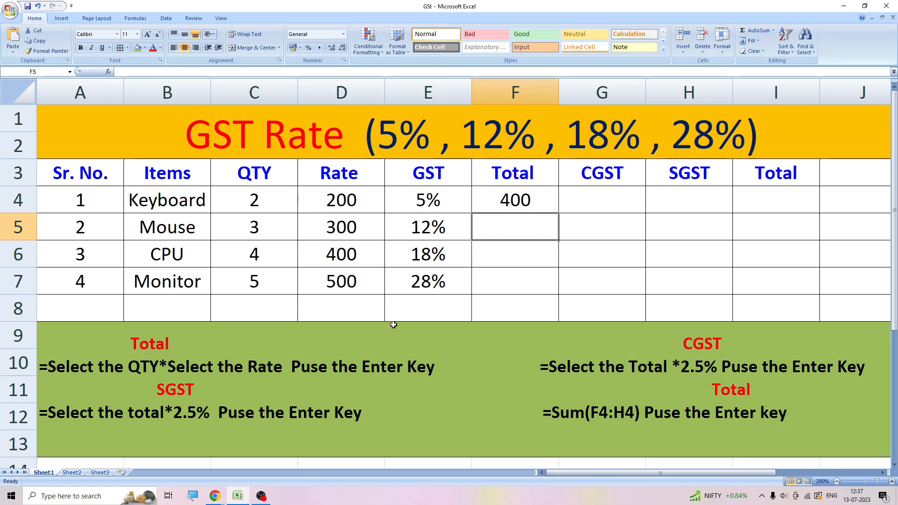
- Calculate the Mouse Total in F5 with =C5*D5, and fill the F4 formula down through F7
text(=)
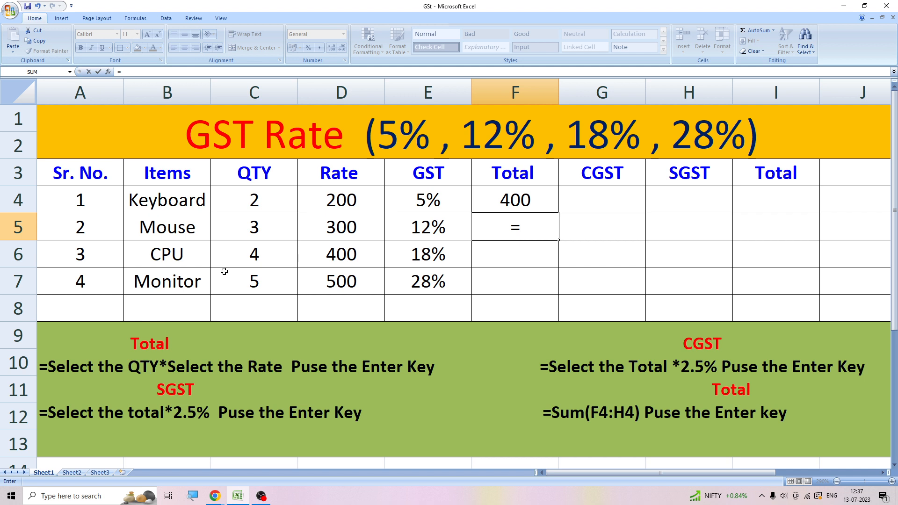
click(244, 223)
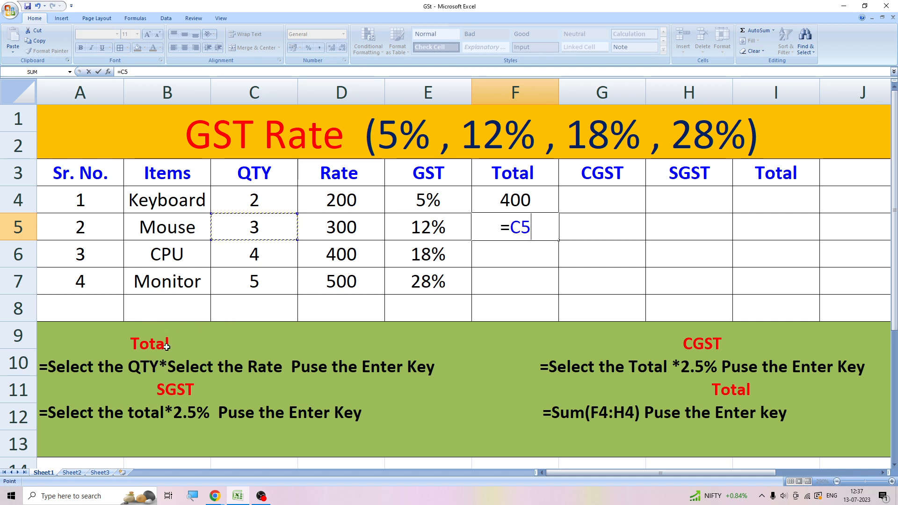
text(*)
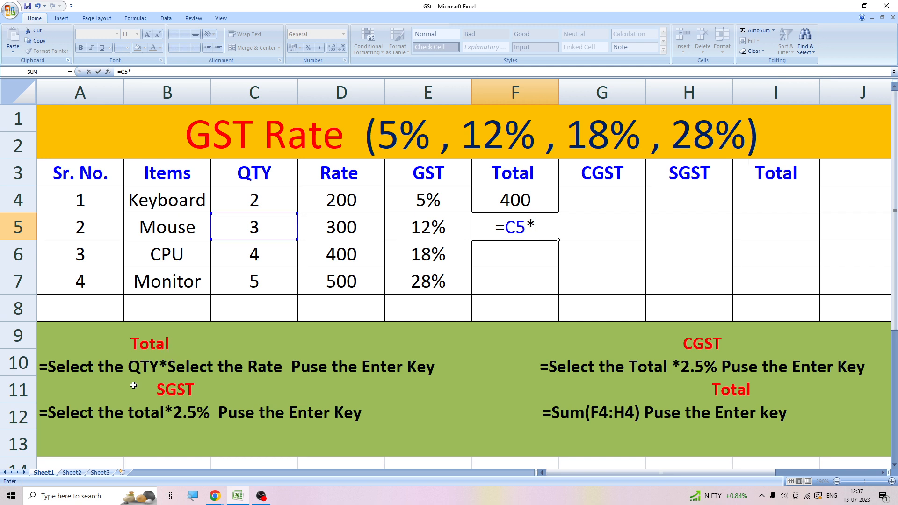
click(323, 226)
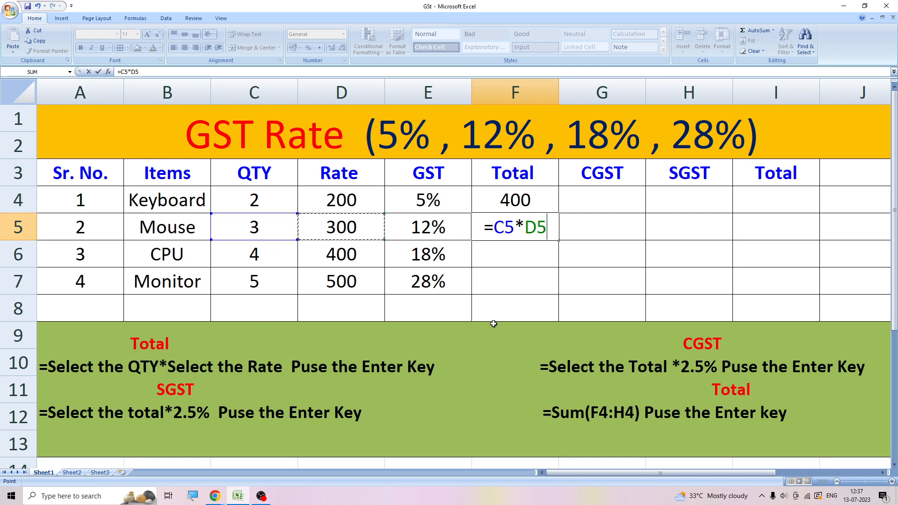
key(Return)
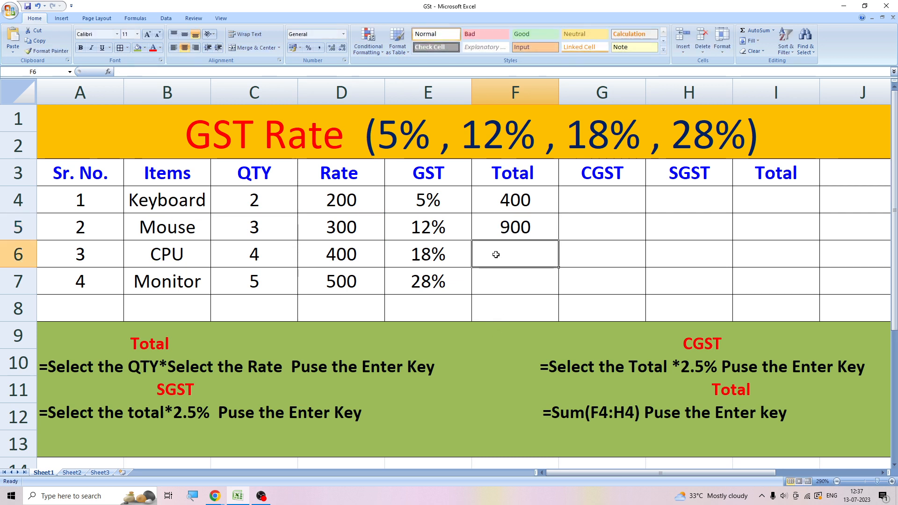
click(534, 203)
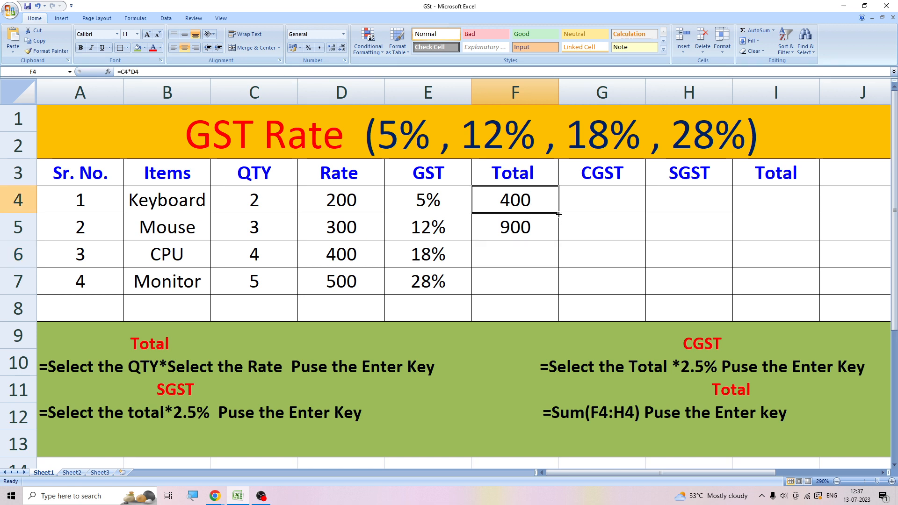
drag(558, 214, 553, 289)
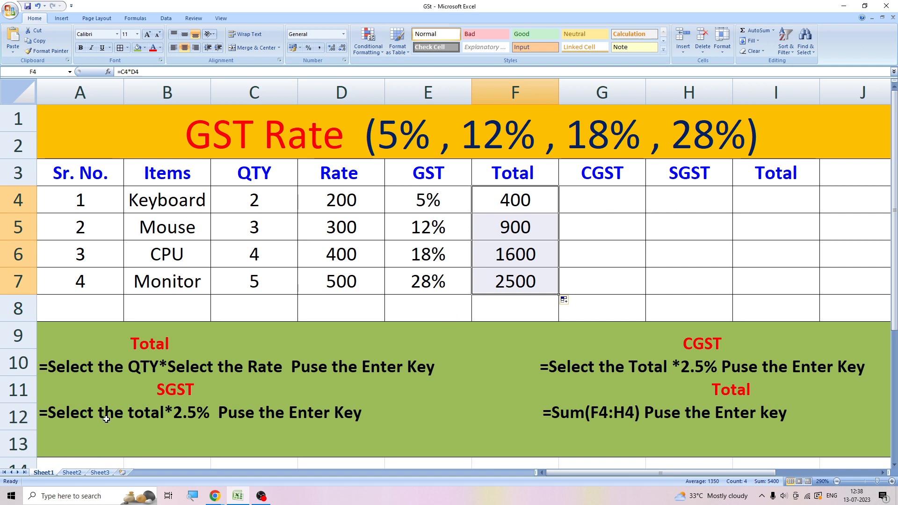
- Calculate the Keyboard CGST in G4 with the formula =F4*2.5%
click(594, 202)
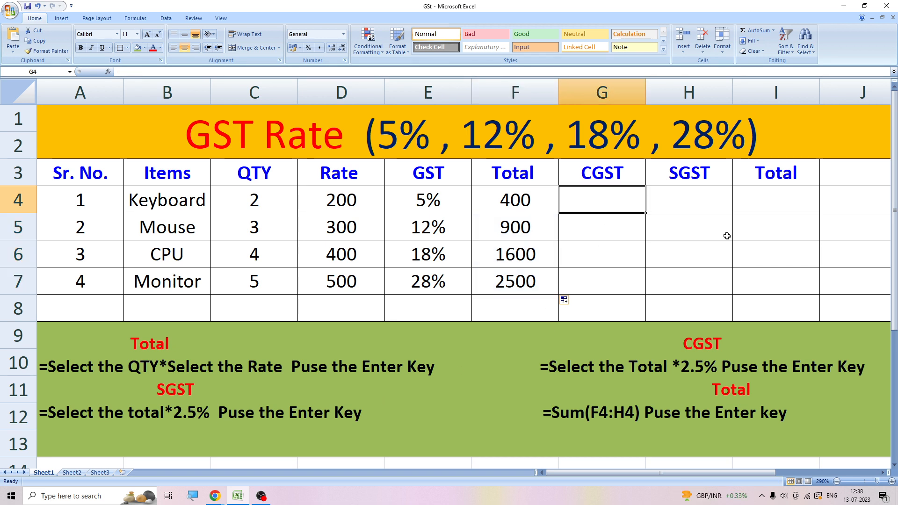
text(=)
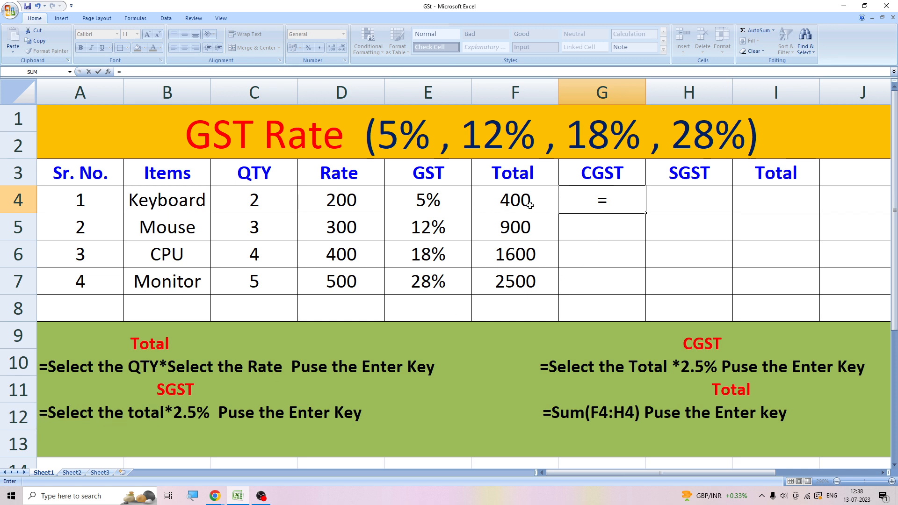
click(514, 201)
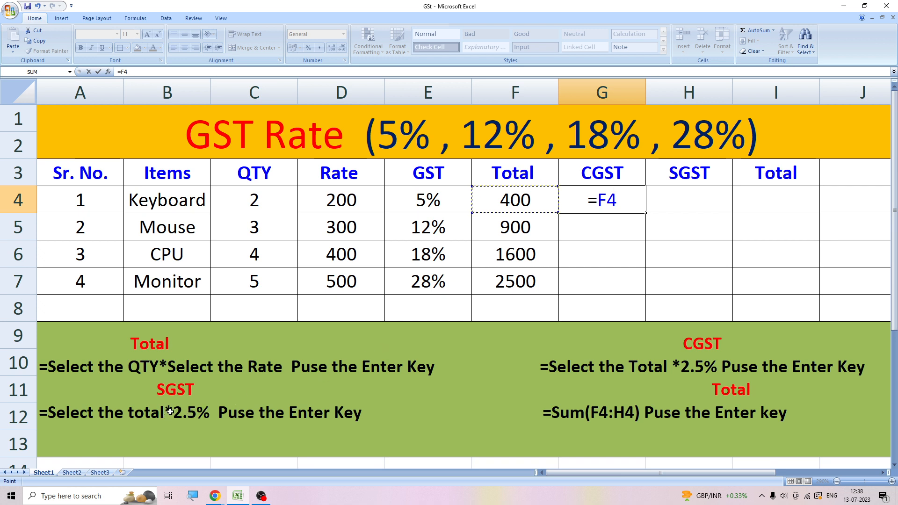
text(*)
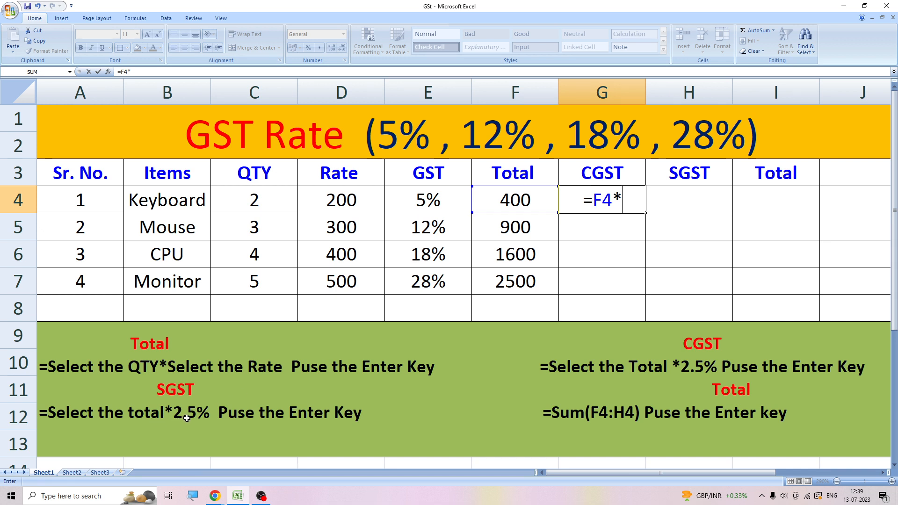
text(2.)
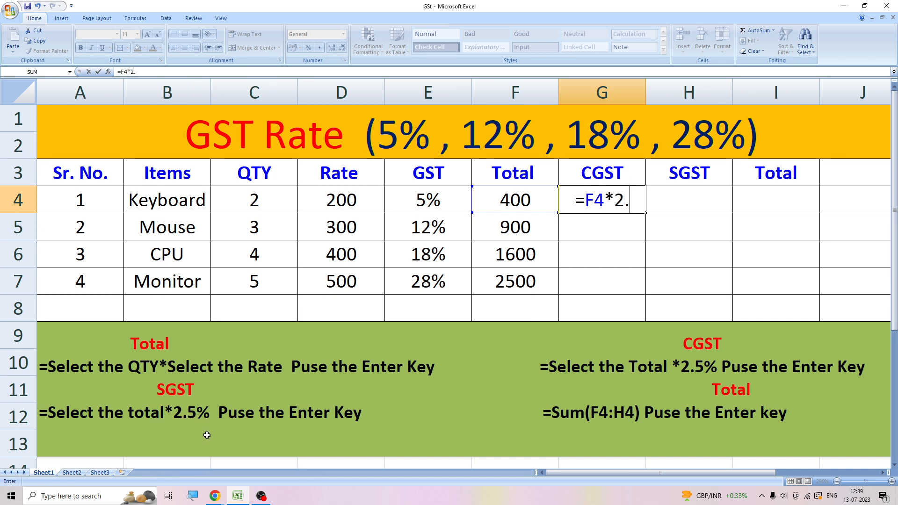
text(5)
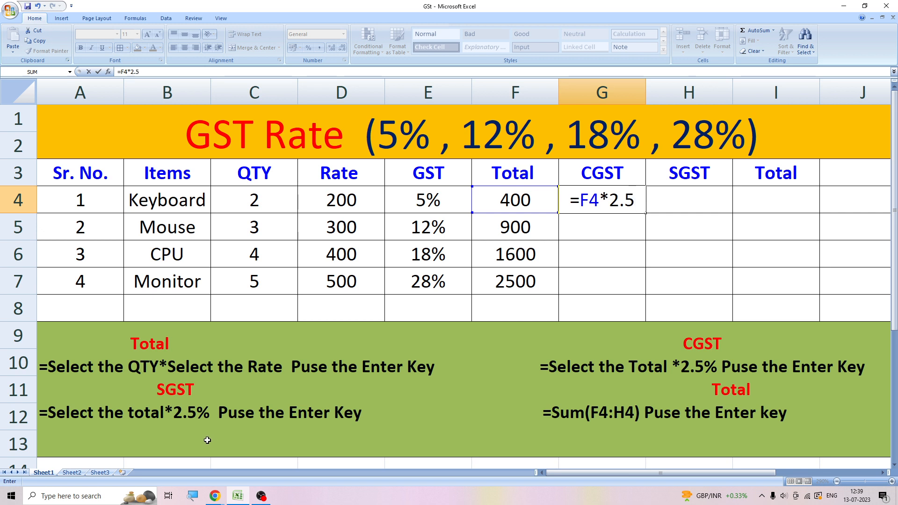
text(%)
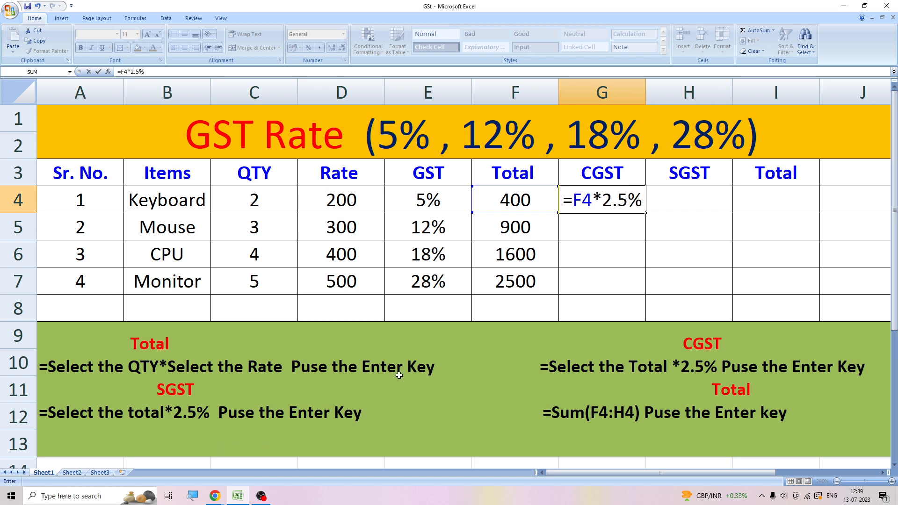
key(Return)
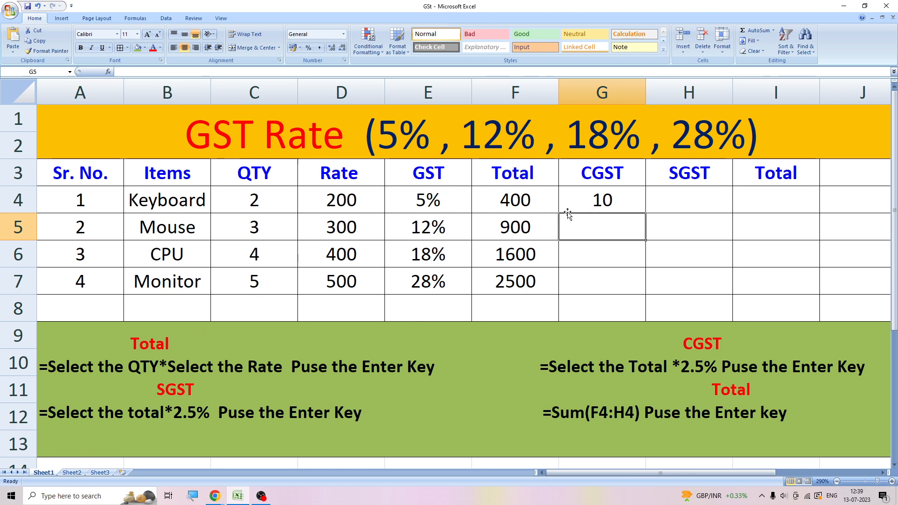
- Calculate the Keyboard SGST in H4 with the formula =F4*2.5%
click(668, 193)
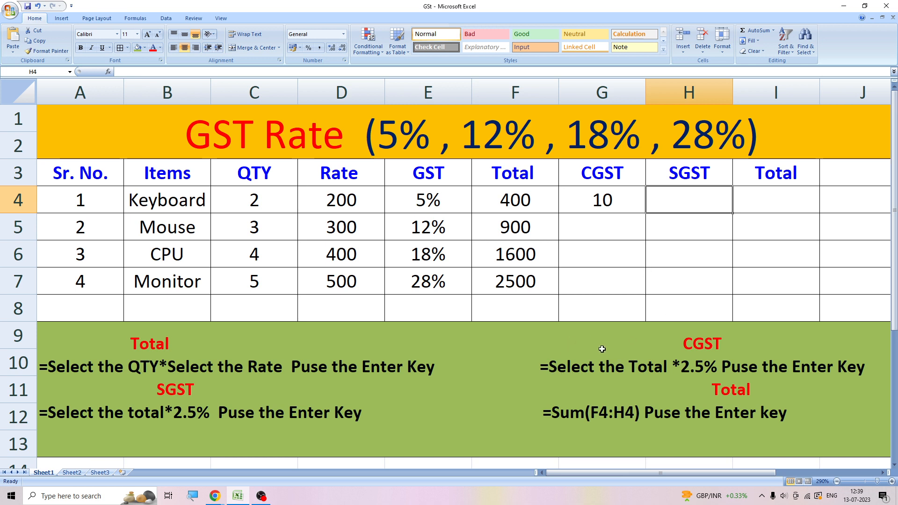
text(=)
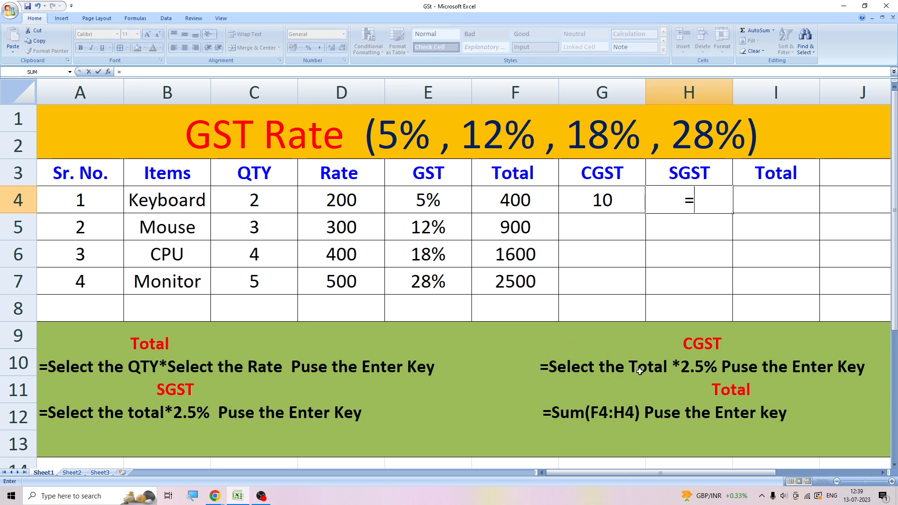
click(513, 202)
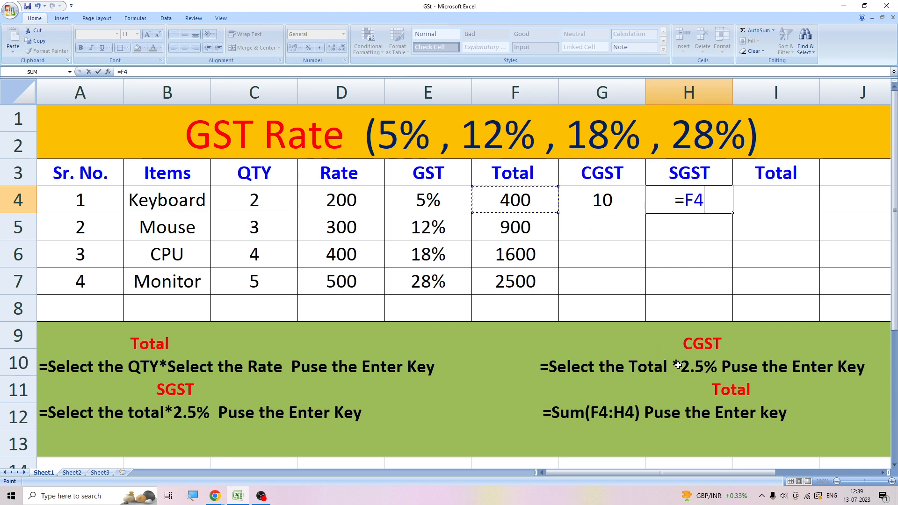
text(*)
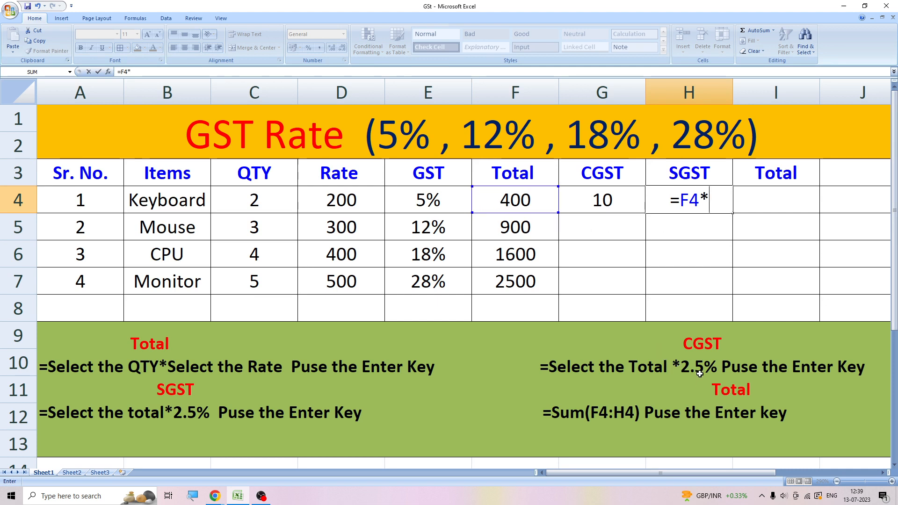
text(2.5)
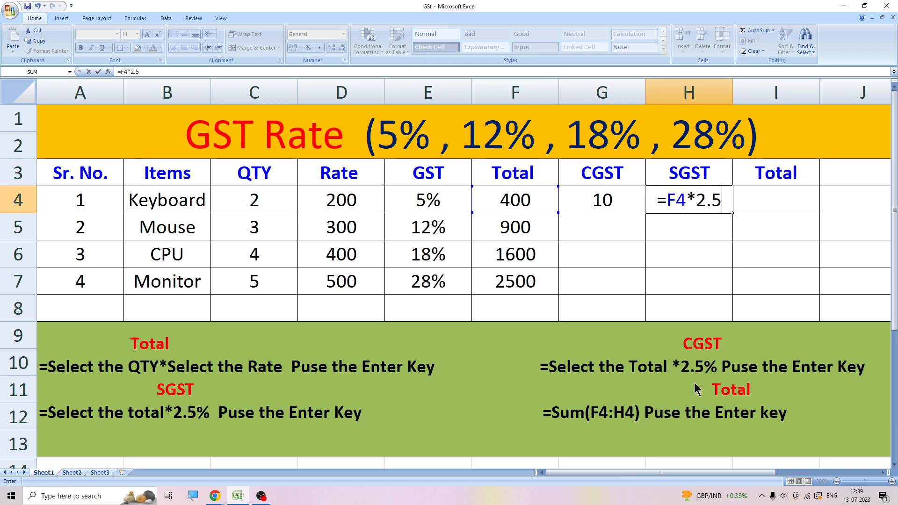
text(%)
key(Return)
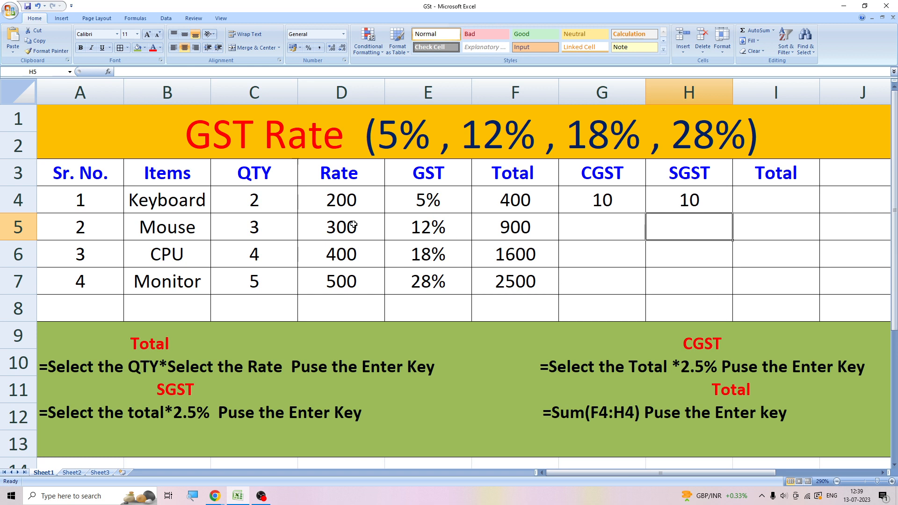
- Calculate the Mouse CGST in G5 with the formula =F5*6%
click(580, 227)
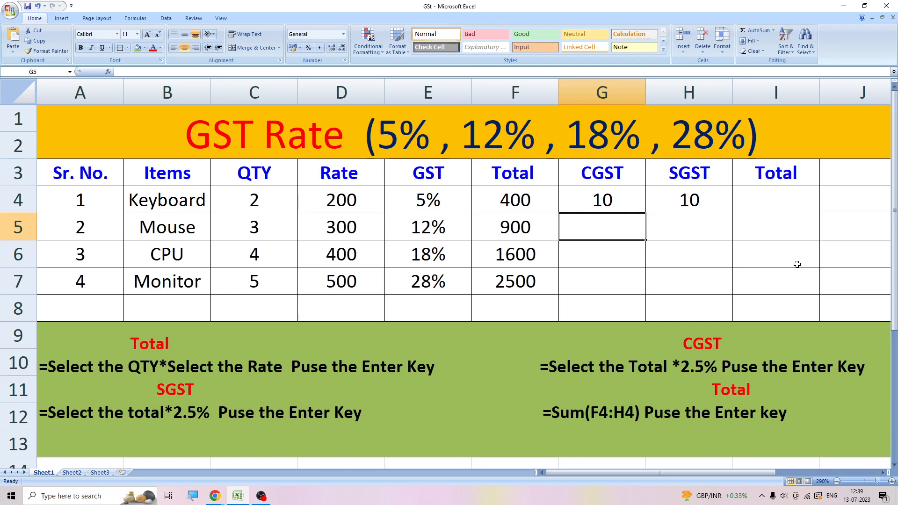
text(=)
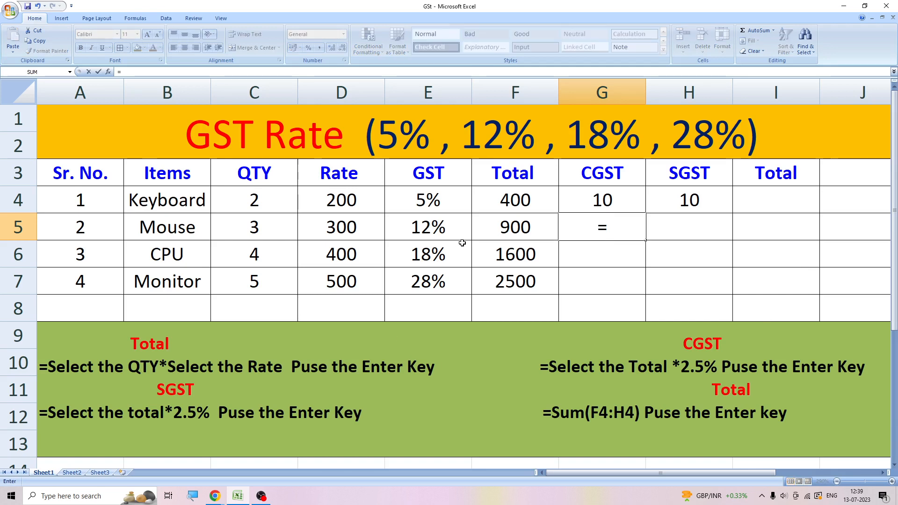
click(507, 225)
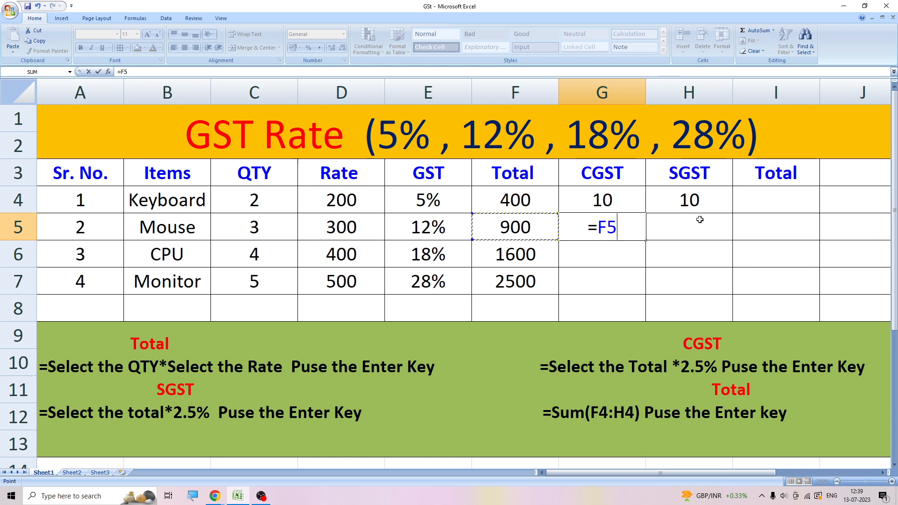
text(*)
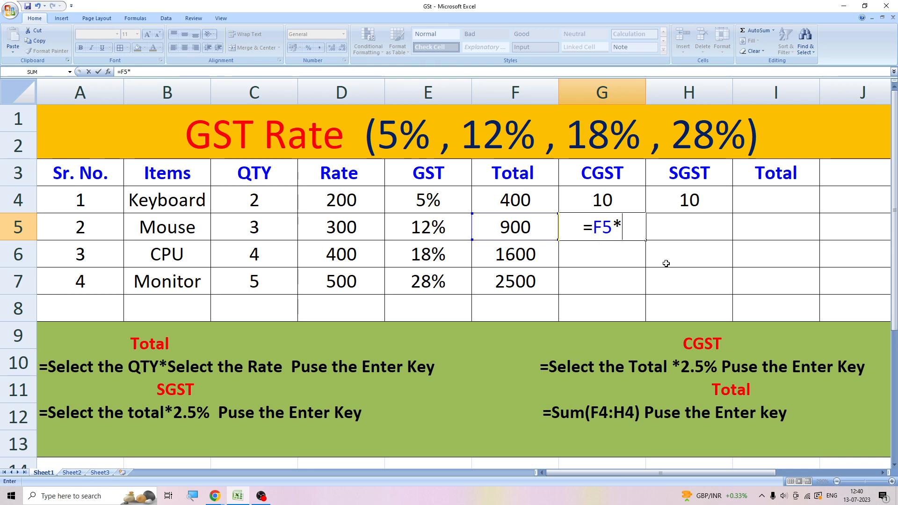
text(6%)
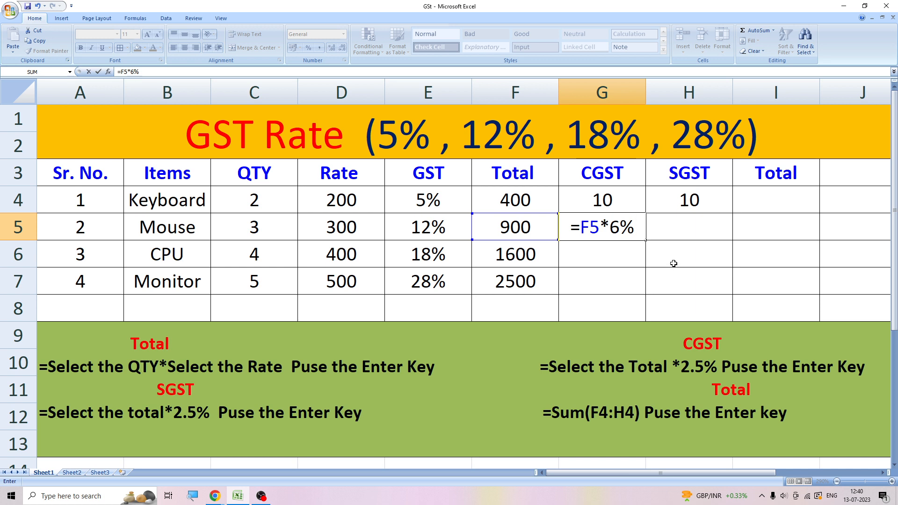
key(Return)
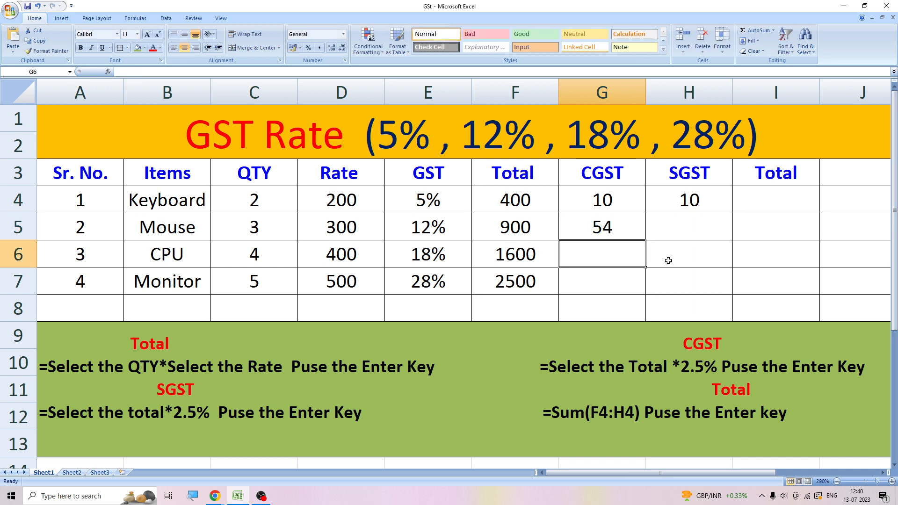
- Calculate the Mouse SGST in H5 with the formula =F5*6%
click(678, 227)
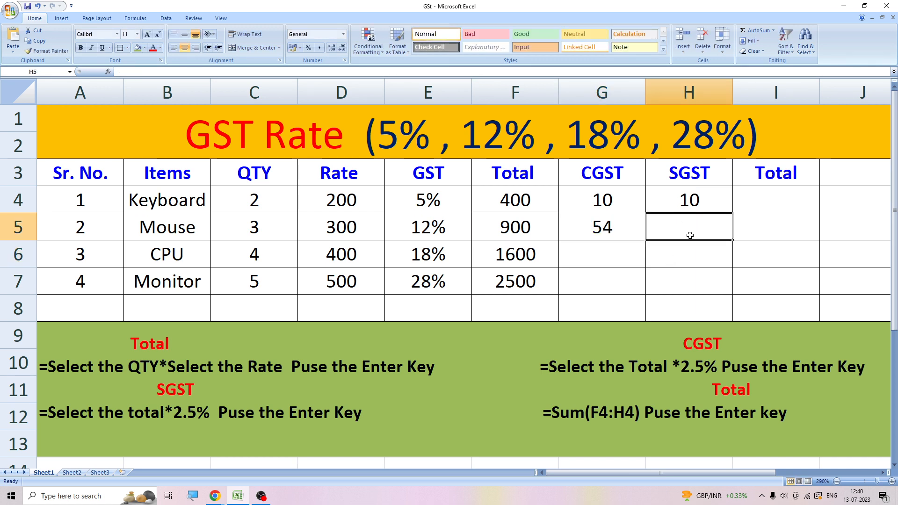
text(=)
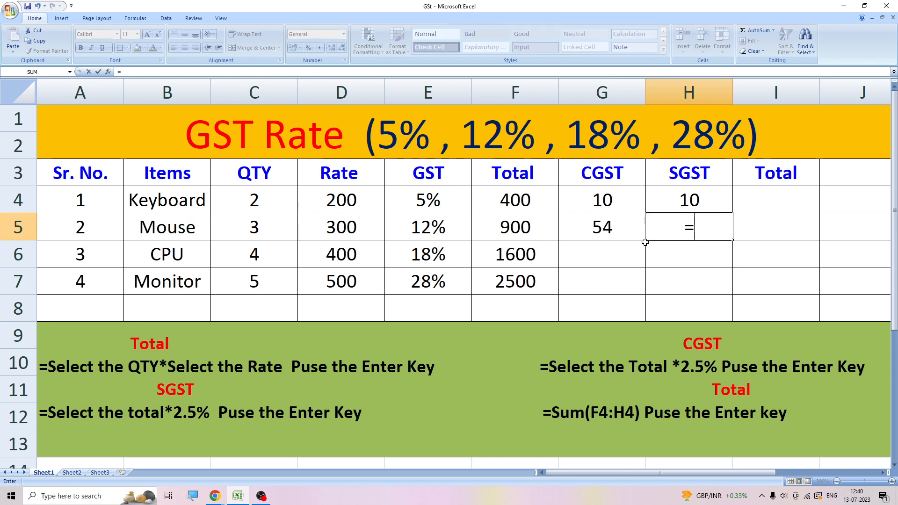
click(531, 226)
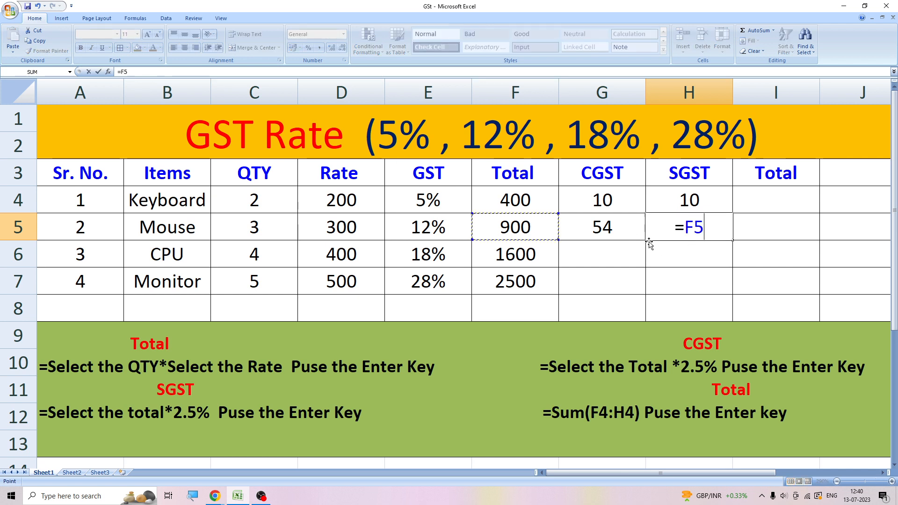
text(*)
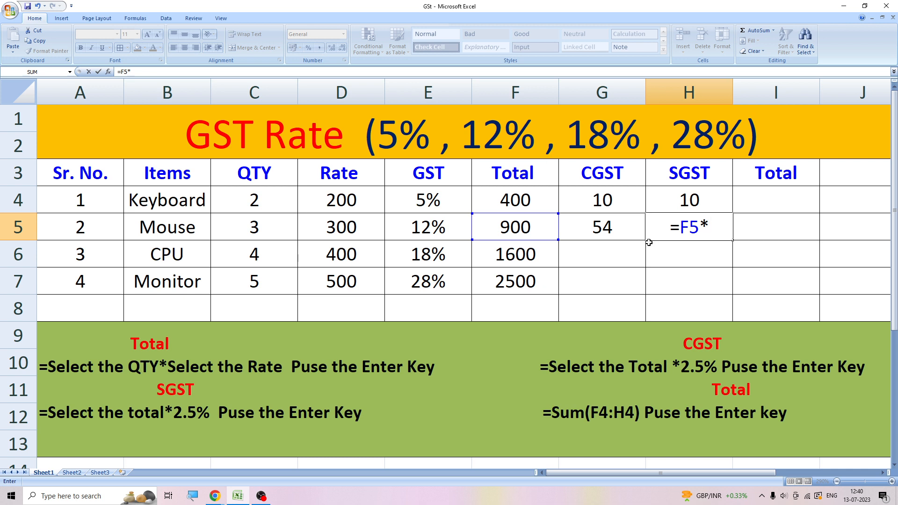
text(6%)
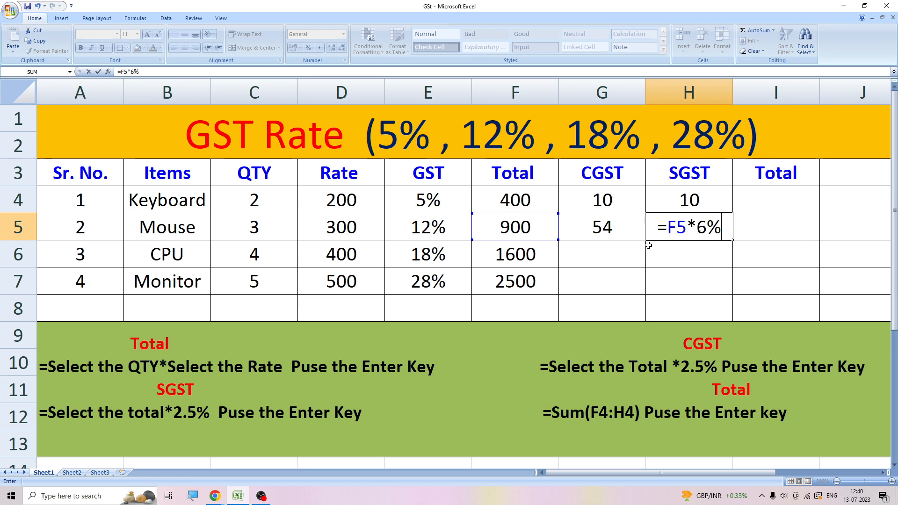
key(Return)
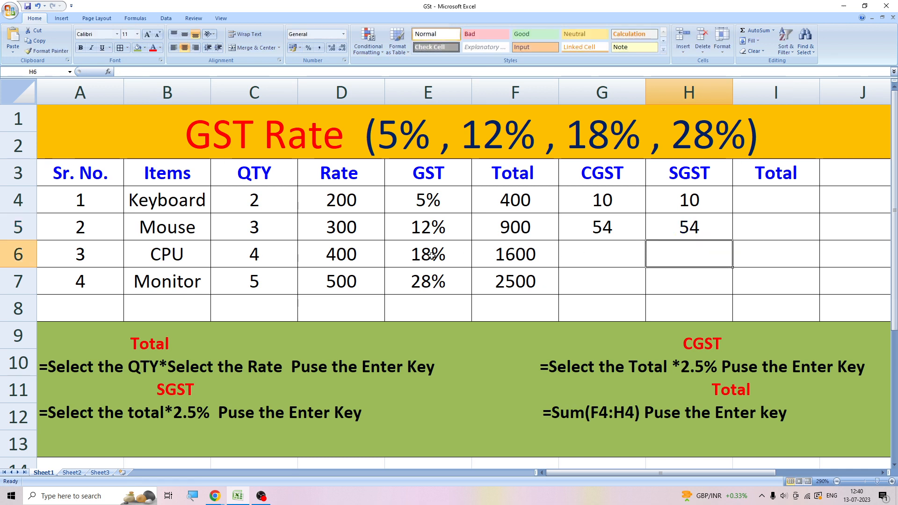
- Calculate the CPU CGST in G6 with the formula =F6*9%
click(595, 254)
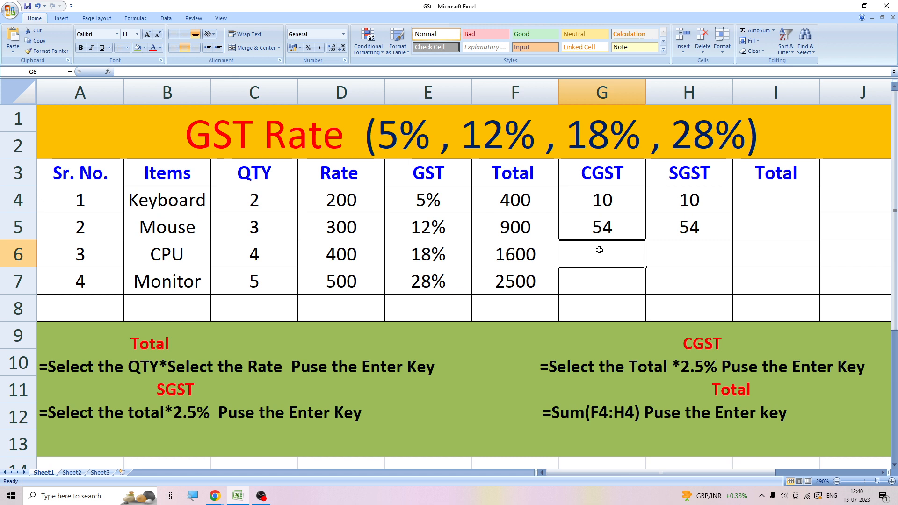
text(=)
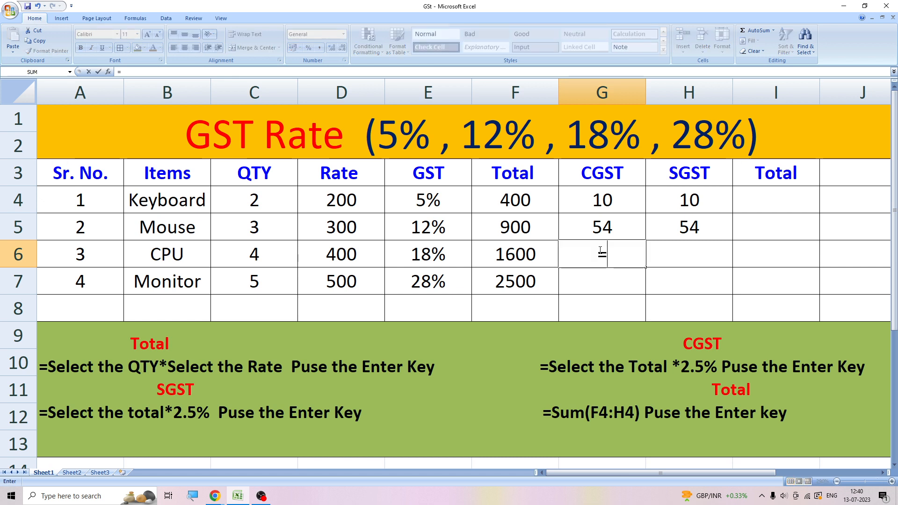
click(538, 252)
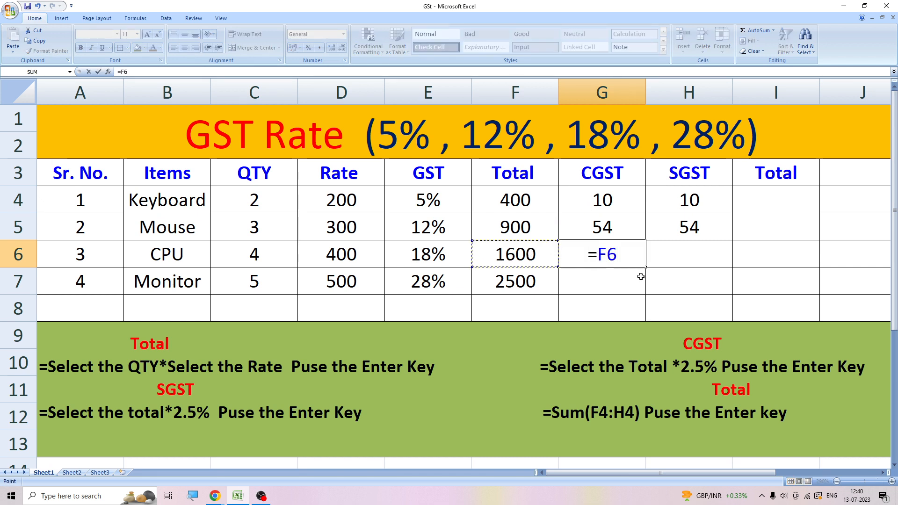
text(*)
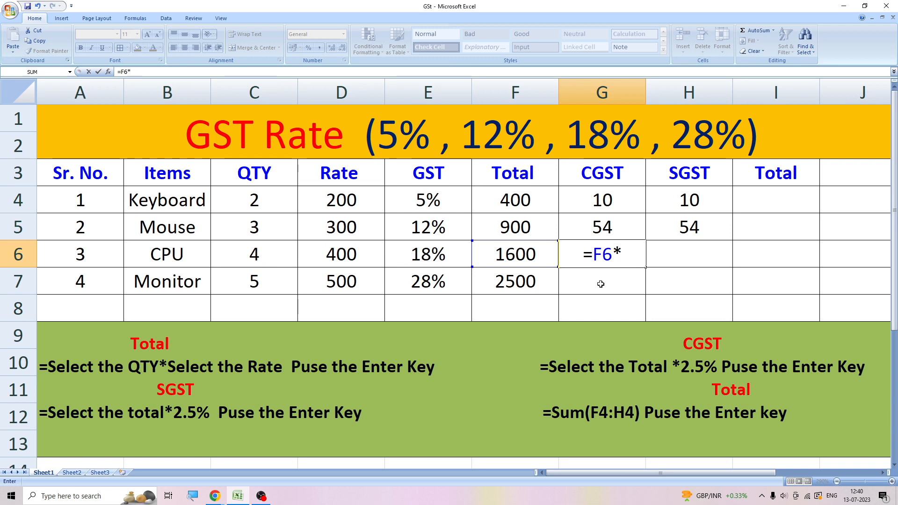
text(9%)
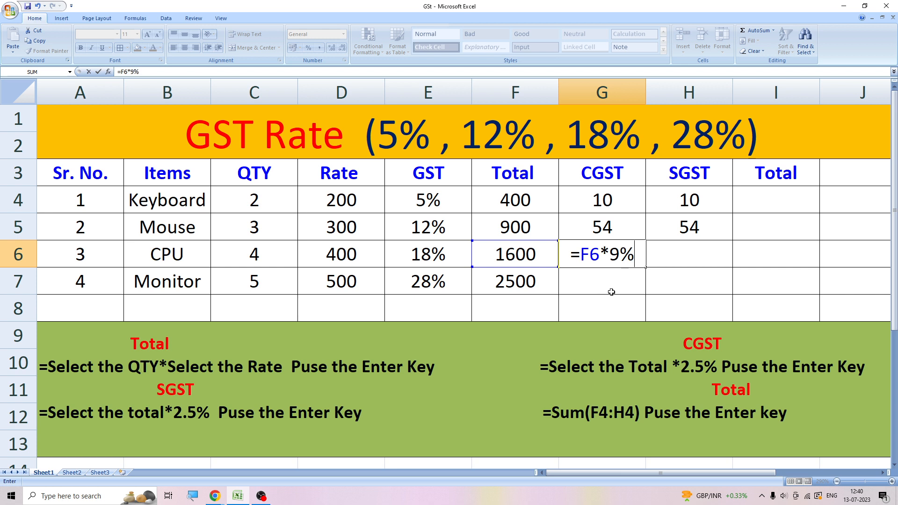
key(Return)
- Calculate the CPU SGST in H6 with the formula =F6*9%
click(676, 257)
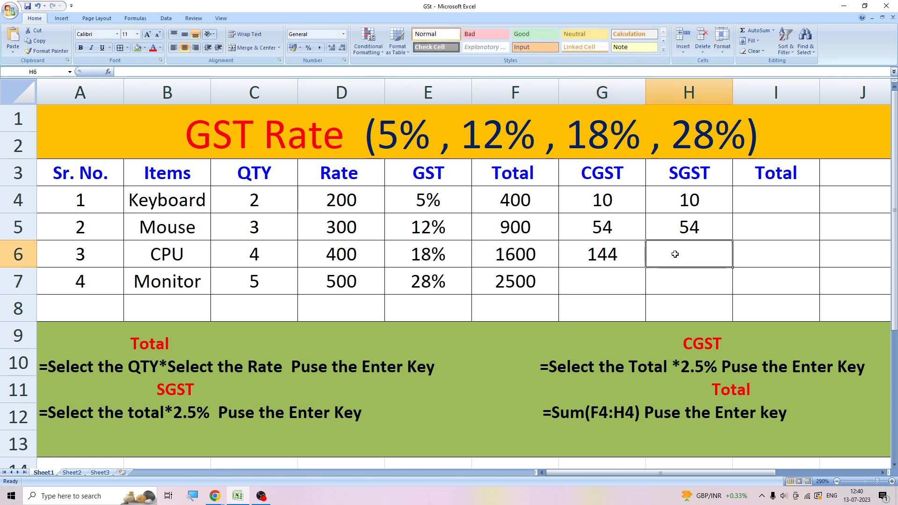
text(=)
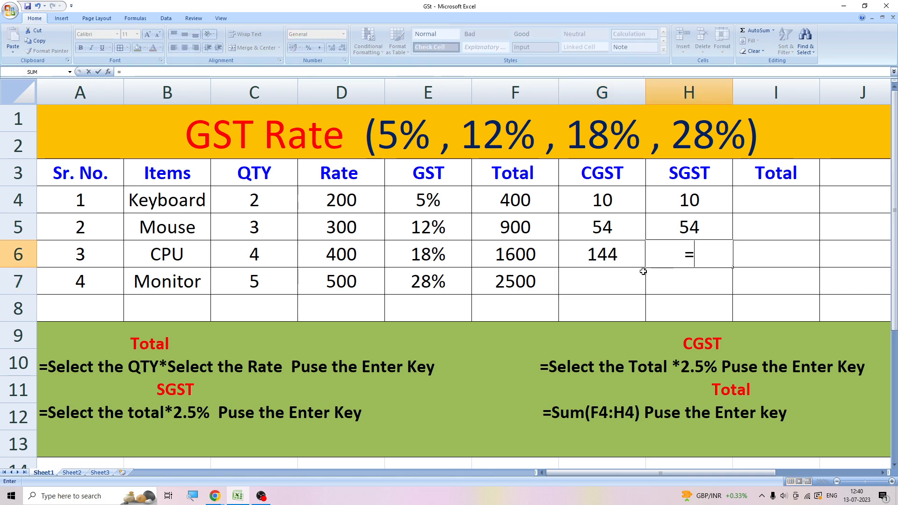
click(503, 255)
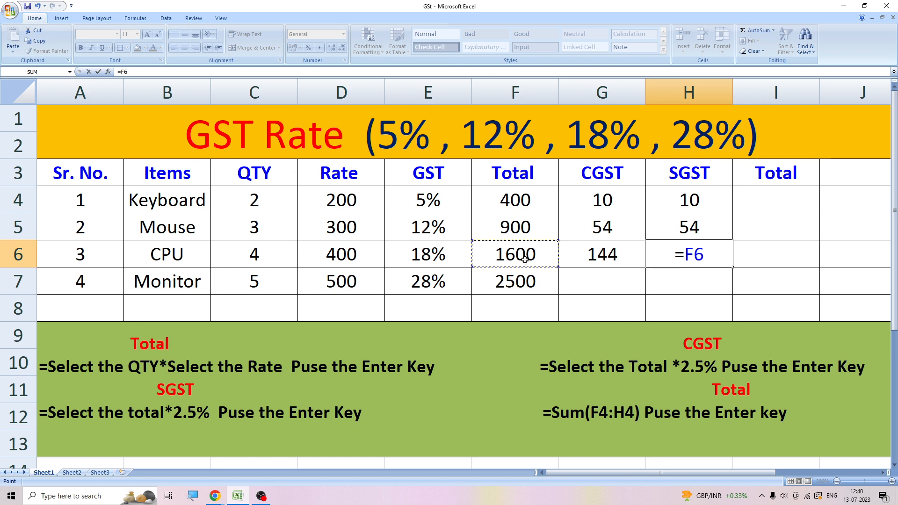
text(*)
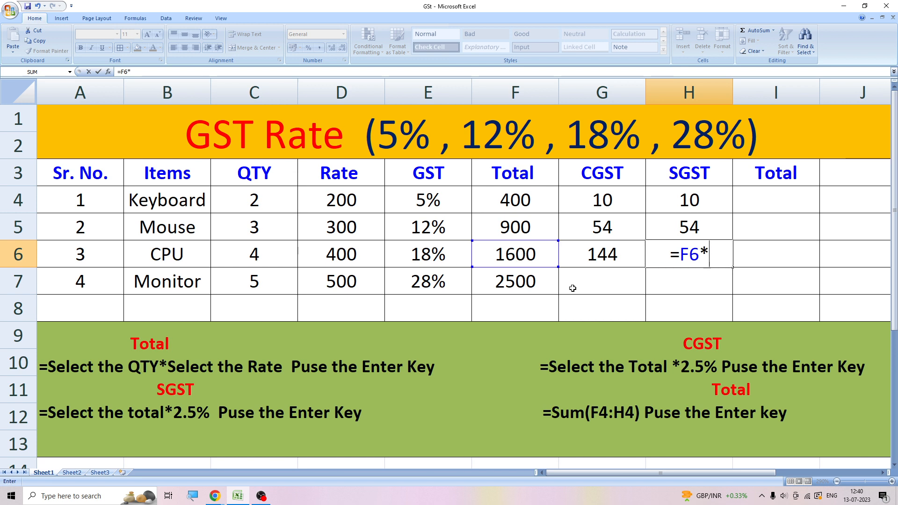
text(9%)
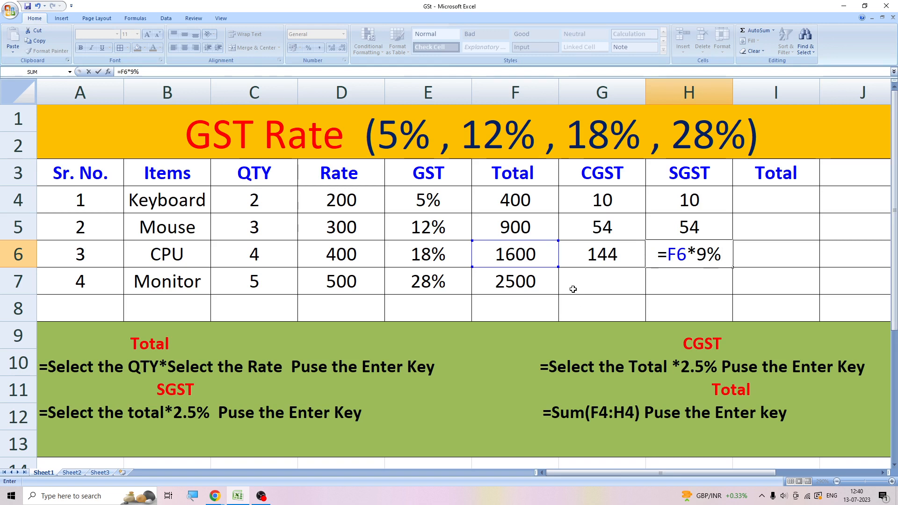
key(Return)
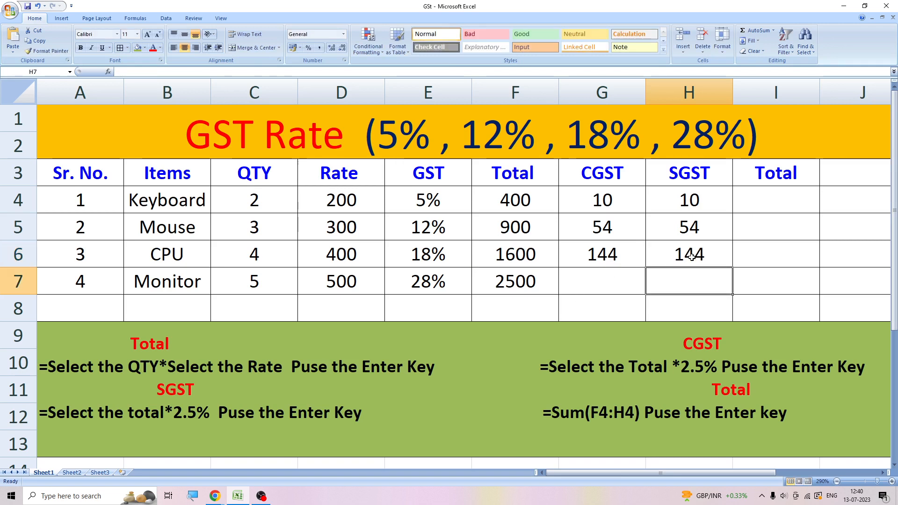
- Calculate the Keyboard final Total in I4 by adding Total, CGST and SGST with the formula =Sum(F4:H4)
click(592, 285)
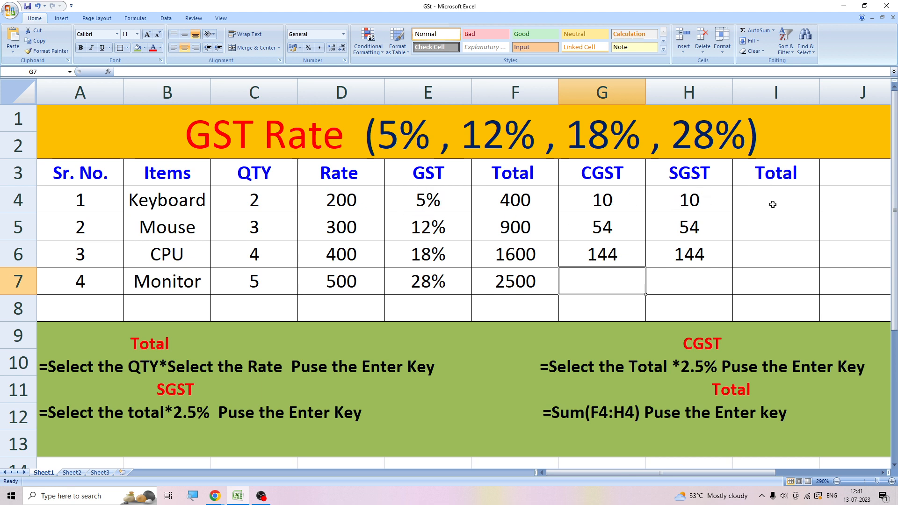
click(746, 204)
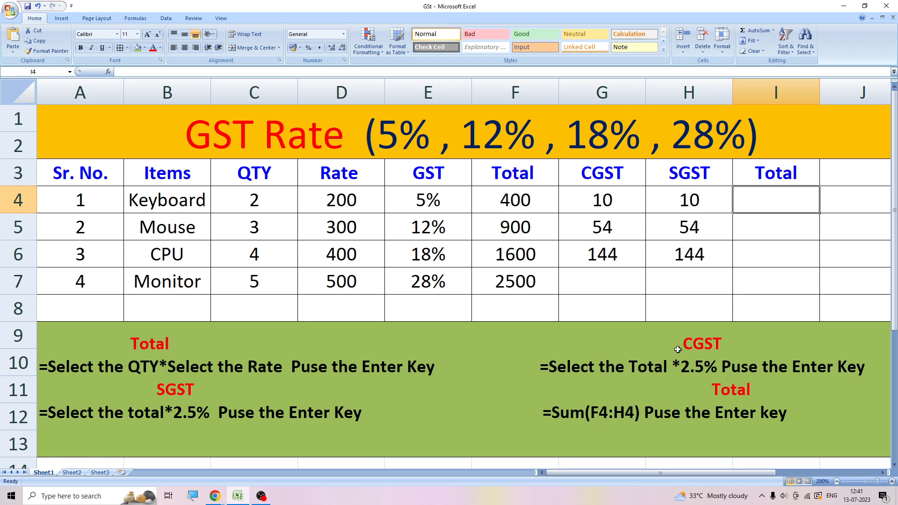
text(=)
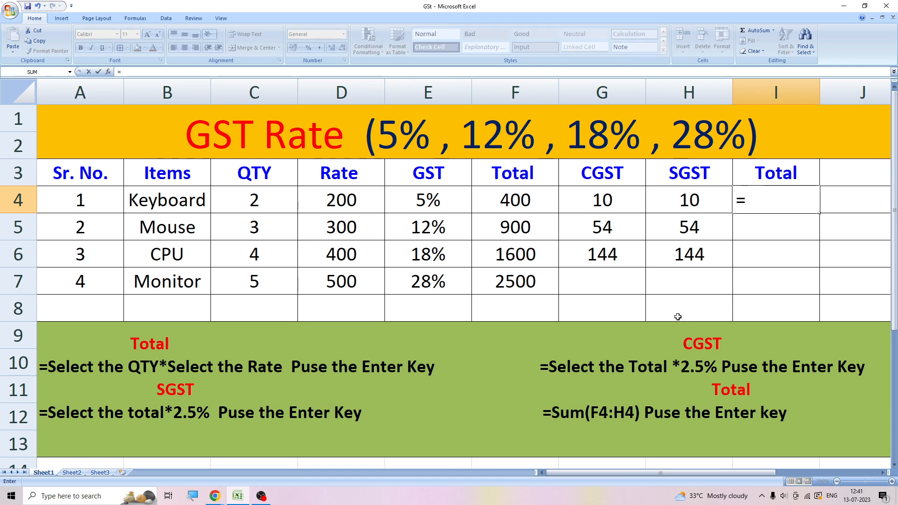
text(Sum)
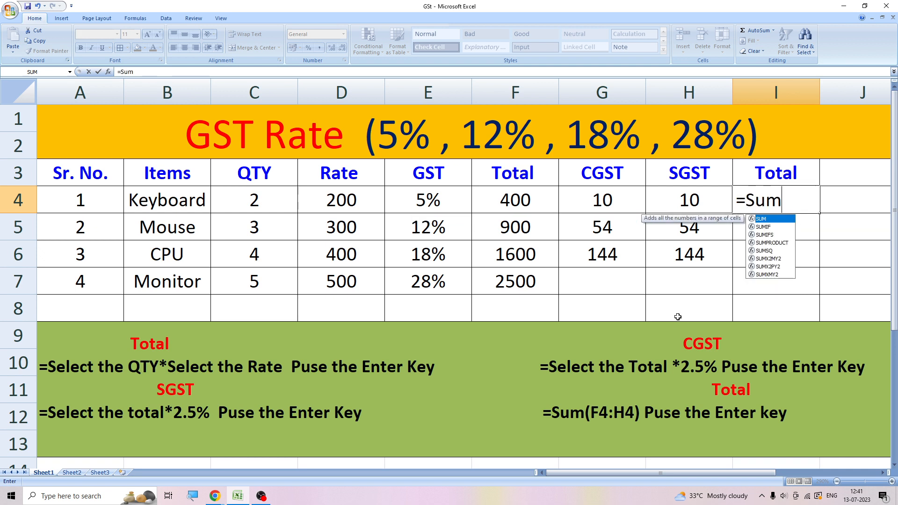
text(()
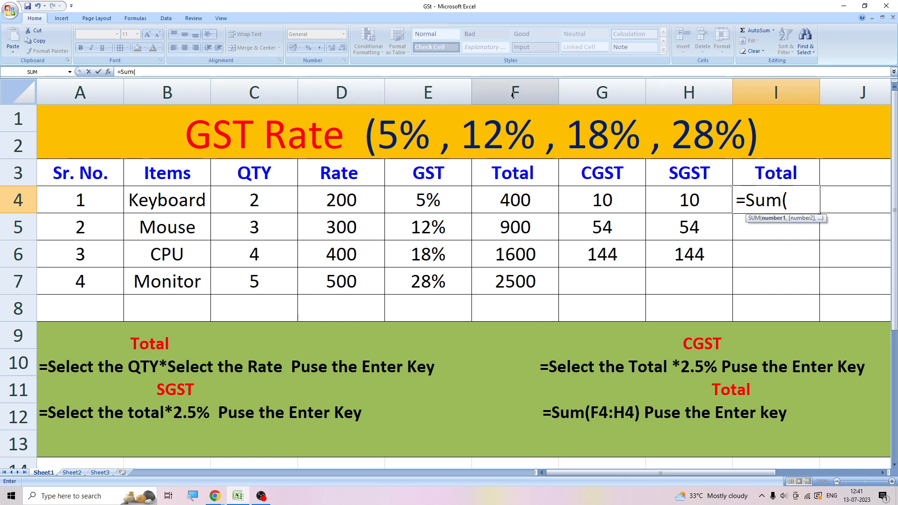
click(501, 200)
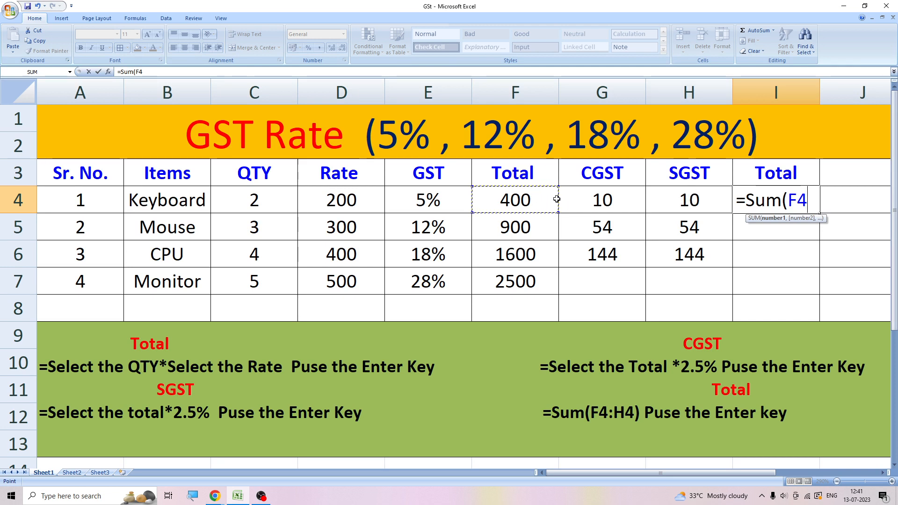
drag(545, 199, 655, 197)
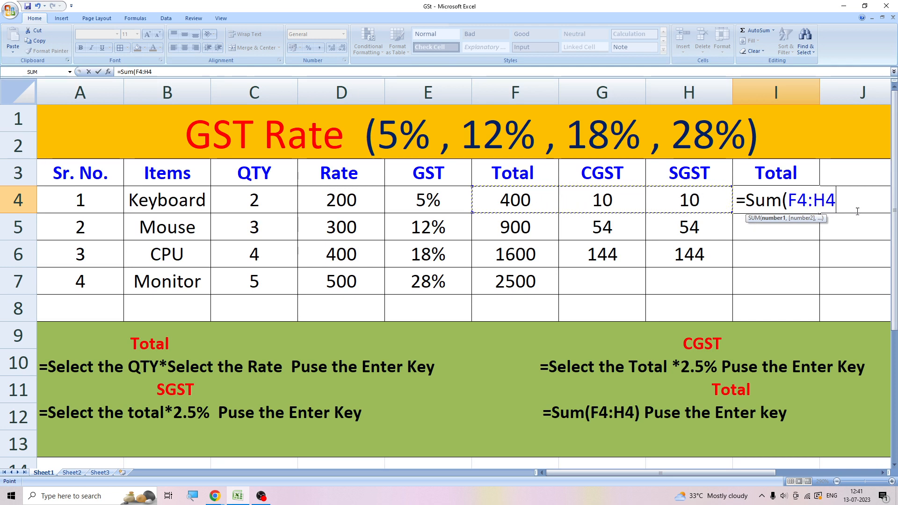
text())
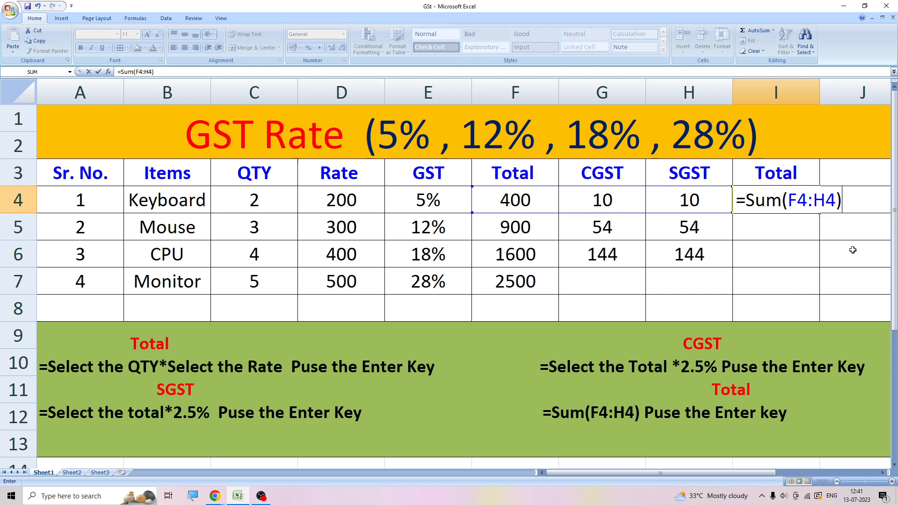
key(Return)
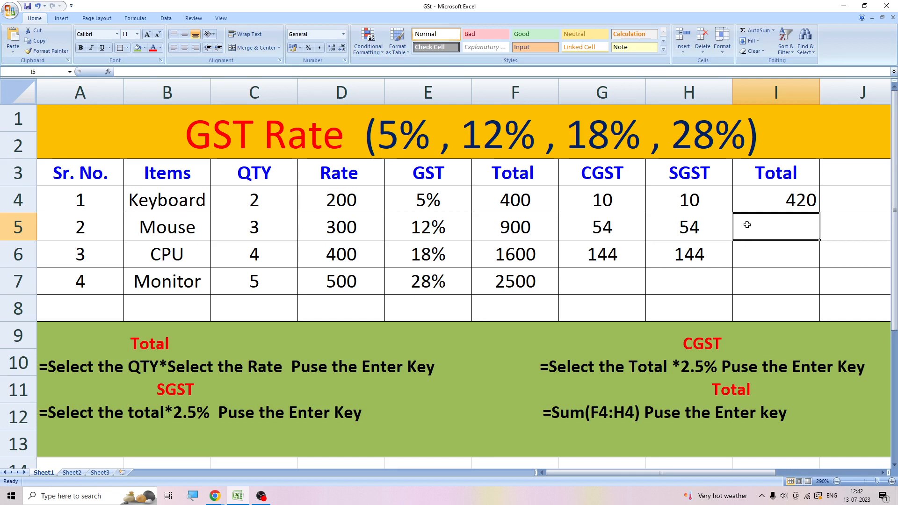
- Calculate the Mouse final Total in I5 by adding Total, CGST and SGST with the formula =Sum(F5:H5)
text(=)
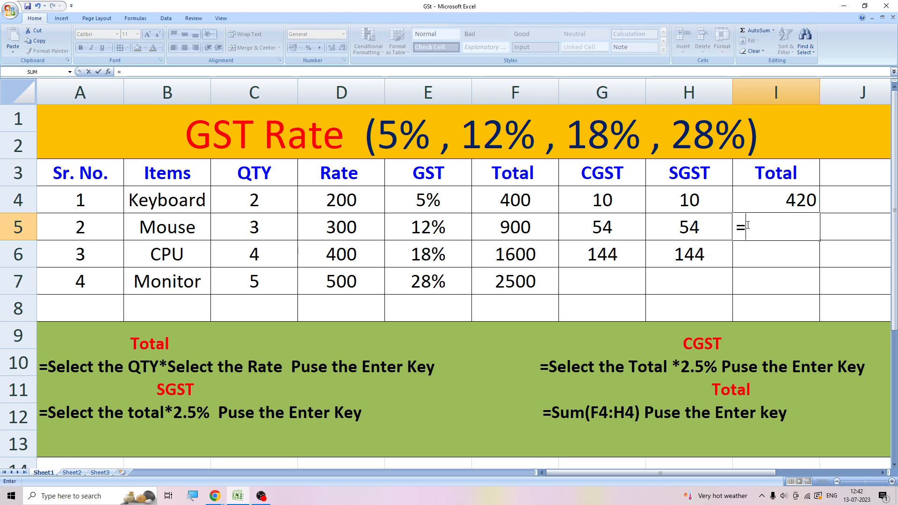
text(Sum()
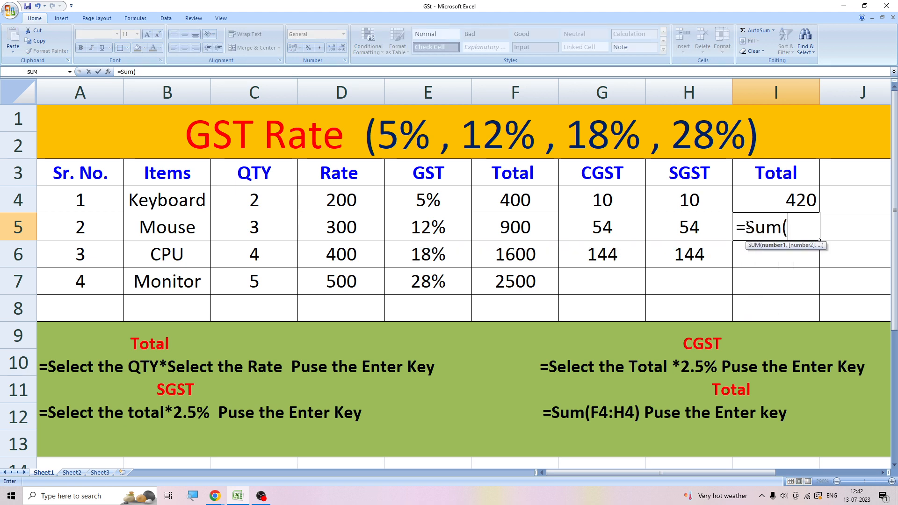
drag(558, 224, 675, 231)
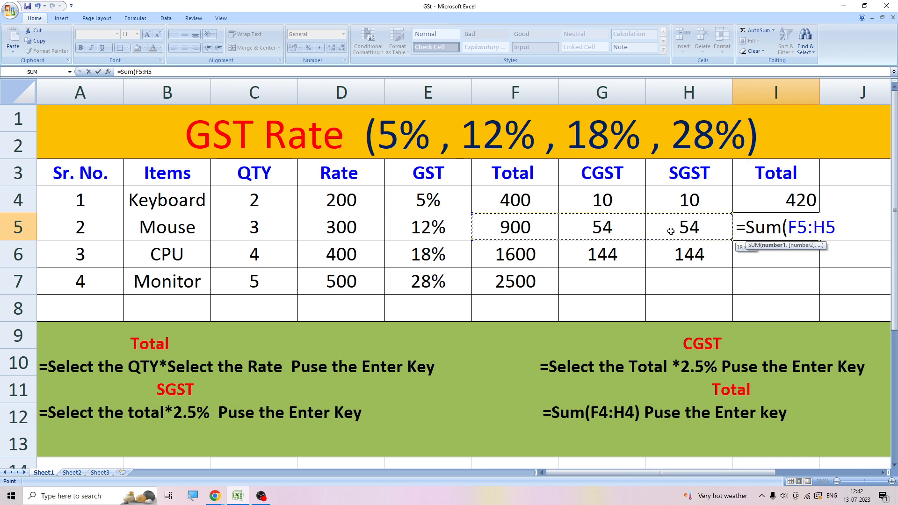
text())
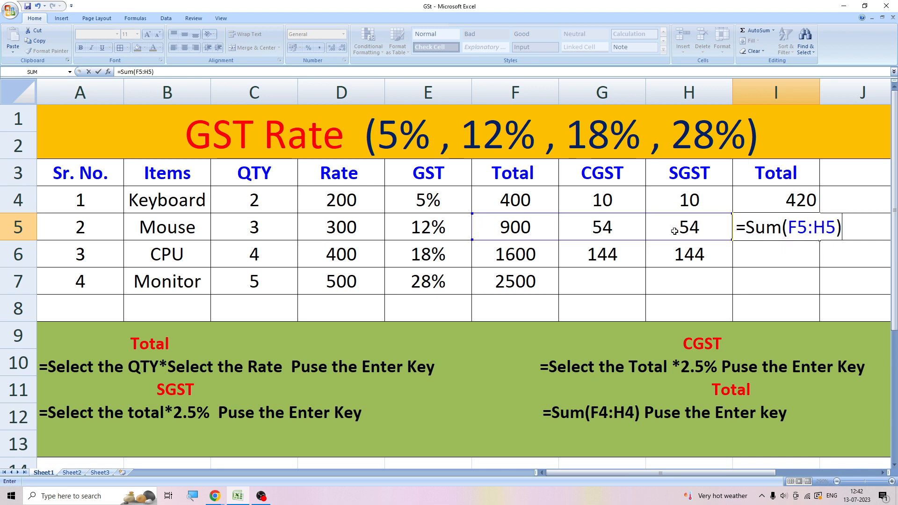
key(Return)
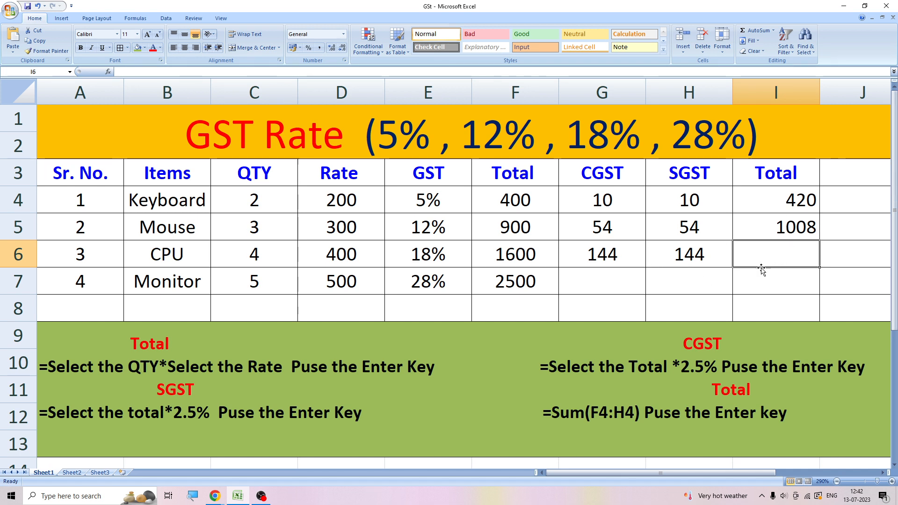
- Calculate the CPU final Total in I6 by adding Total, CGST and SGST with the formula =Sum(F6:H6)
text(=Su)
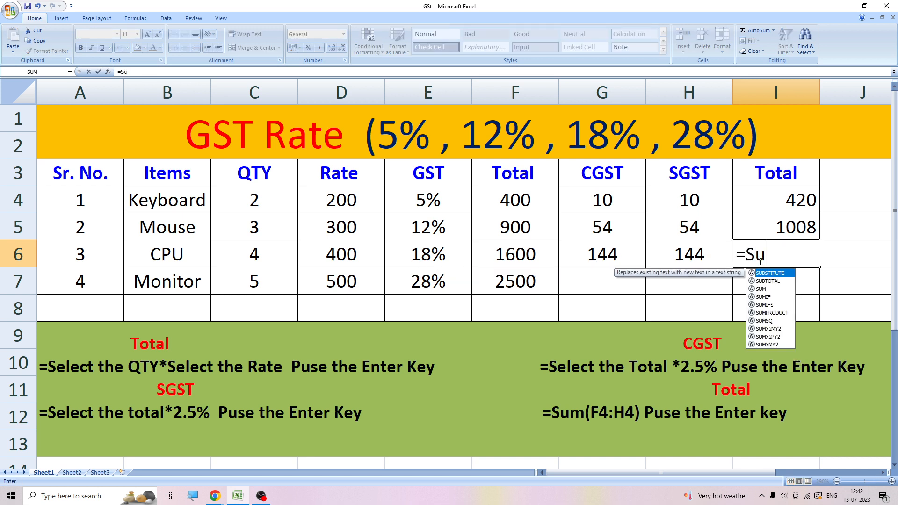
text(m()
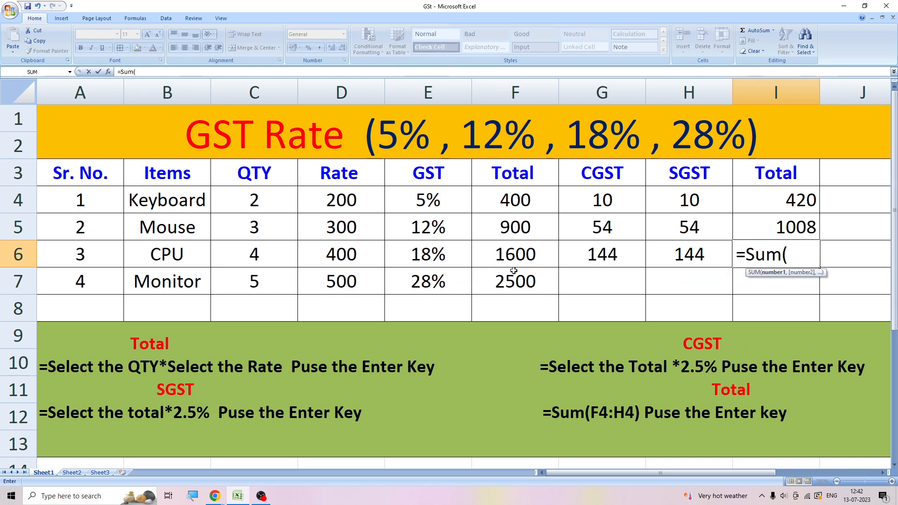
drag(553, 255, 673, 254)
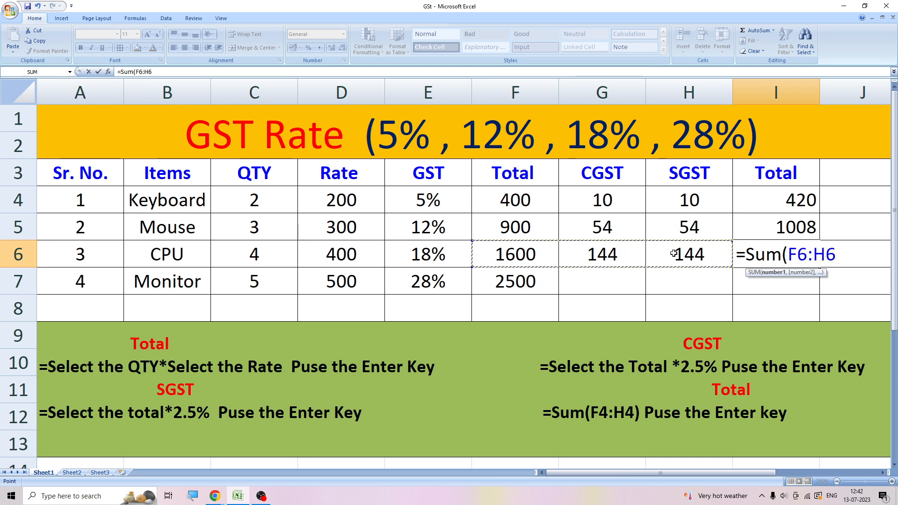
text())
key(Return)
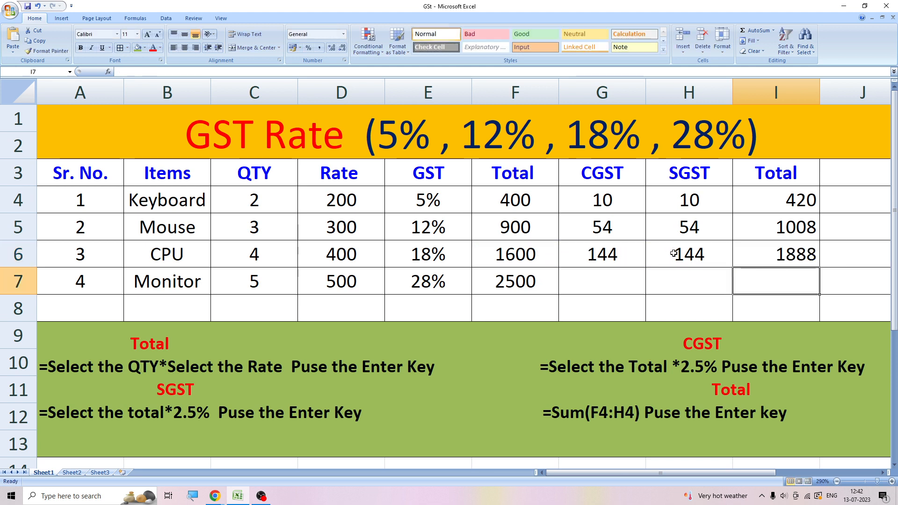